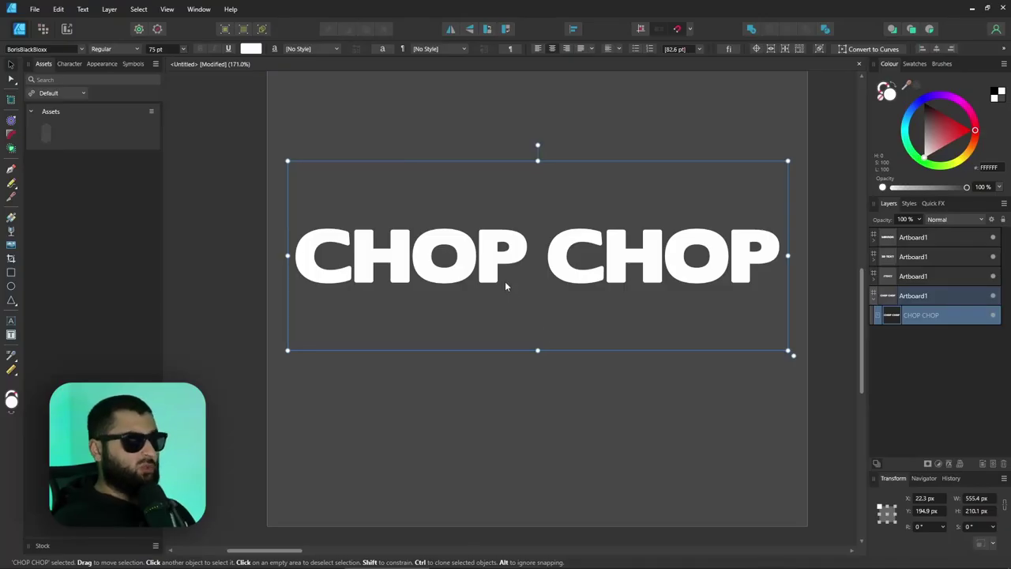
Step: Slice the CHOP CHOP lettering with the Knife tool along a rising diagonal cut and expand the group of cut pieces
{"action": "left_click", "coordinate": [11, 198]}
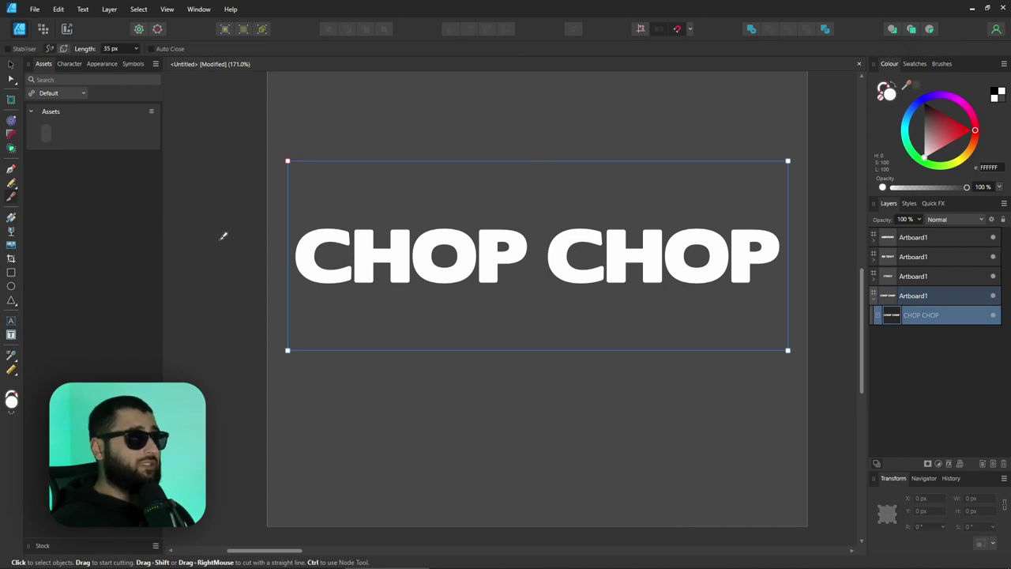
{"action": "left_click_drag", "start_coordinate": [420, 265], "coordinate": [794, 188]}
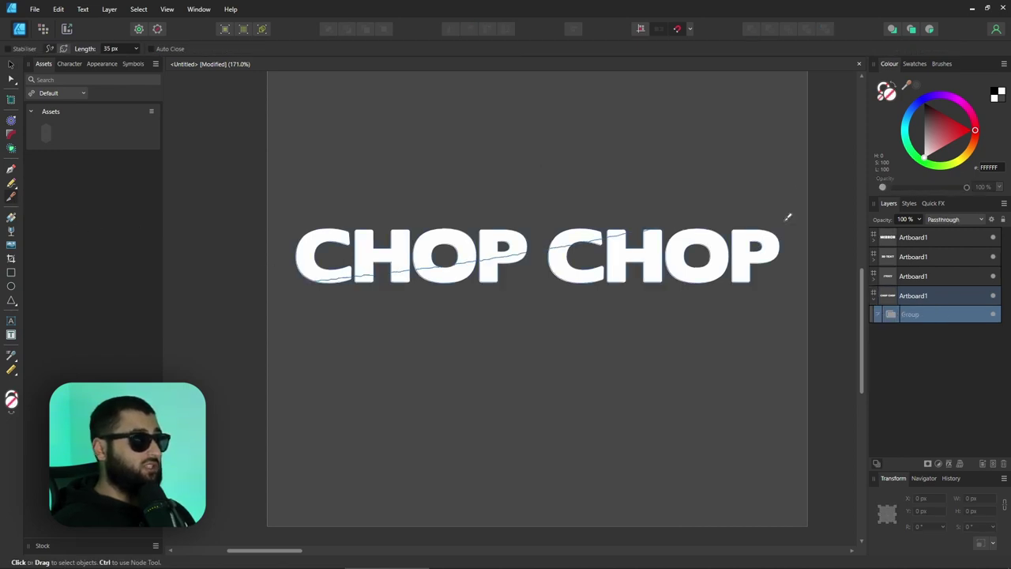
{"action": "left_click", "coordinate": [882, 314]}
{"action": "scroll", "coordinate": [904, 340], "scroll_direction": "down", "scroll_amount": 5}
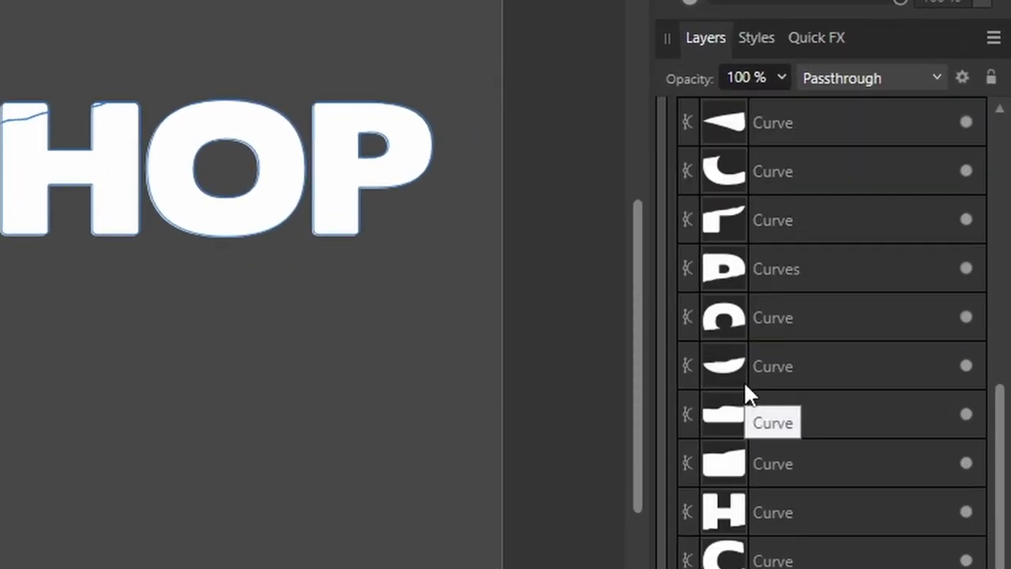
Step: Select the letter pieces above the diagonal cut in CHOP CHOP and group them
{"action": "key", "text": "a"}
{"action": "left_click", "coordinate": [314, 241]}
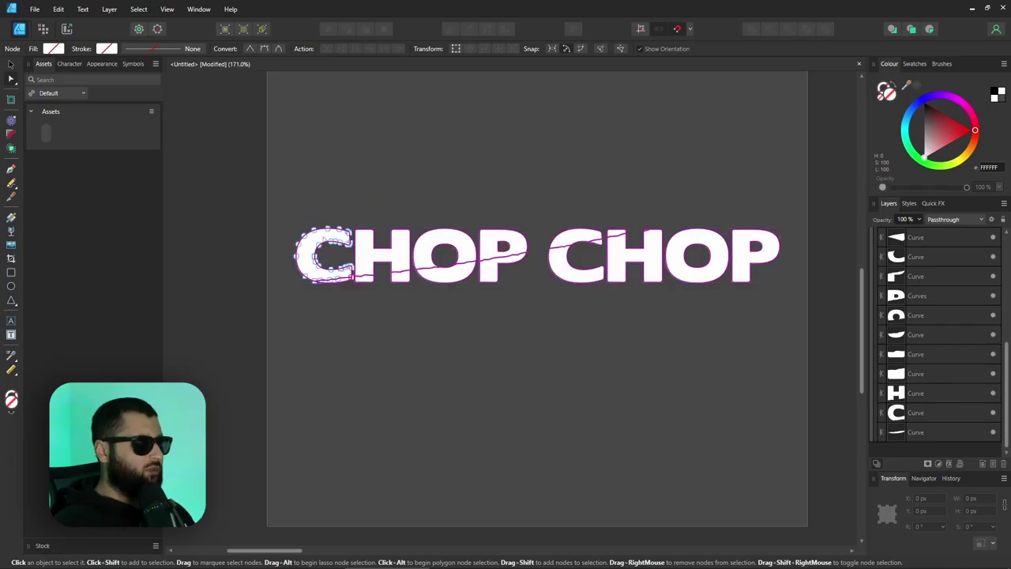
{"action": "left_click_drag", "start_coordinate": [358, 244], "coordinate": [375, 244]}
{"action": "scroll", "coordinate": [377, 246], "scroll_direction": "up", "scroll_amount": 2}
{"action": "scroll", "coordinate": [377, 247], "scroll_direction": "up", "scroll_amount": 1}
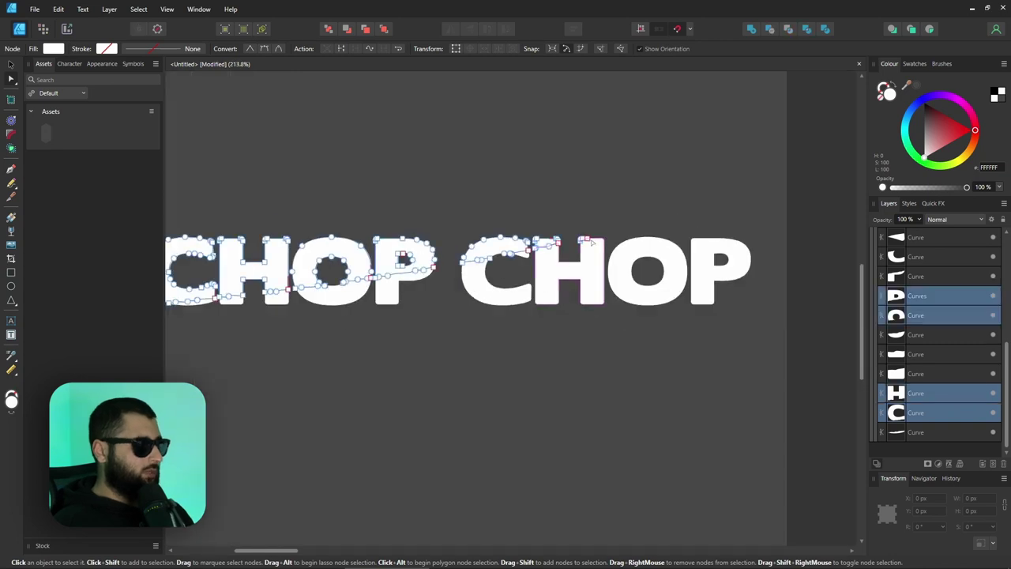
{"action": "key", "text": "ctrl+g"}
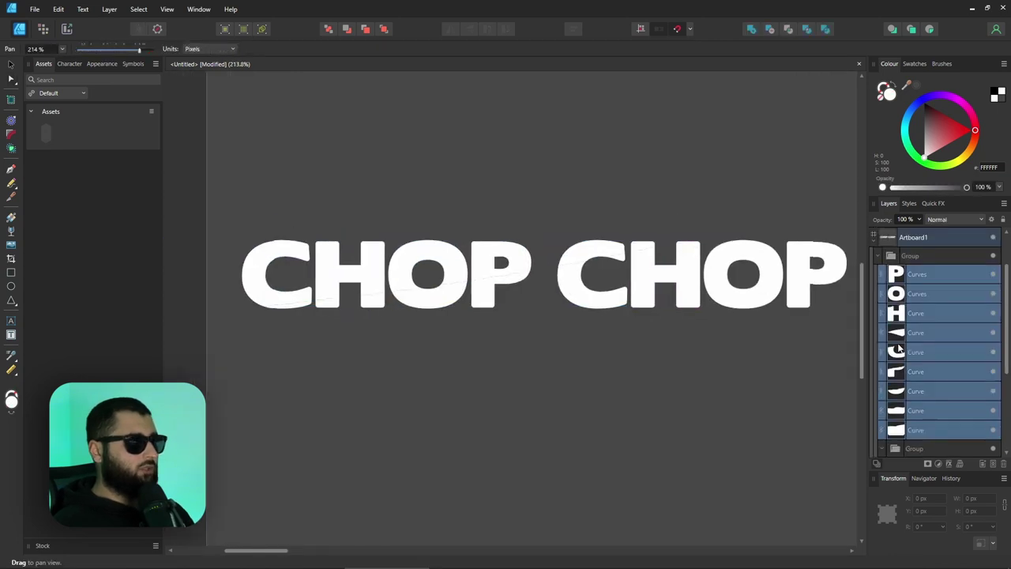
Step: Group the remaining main letter pieces and collapse both subgroups in the layer list
{"action": "key", "text": "ctrl+g"}
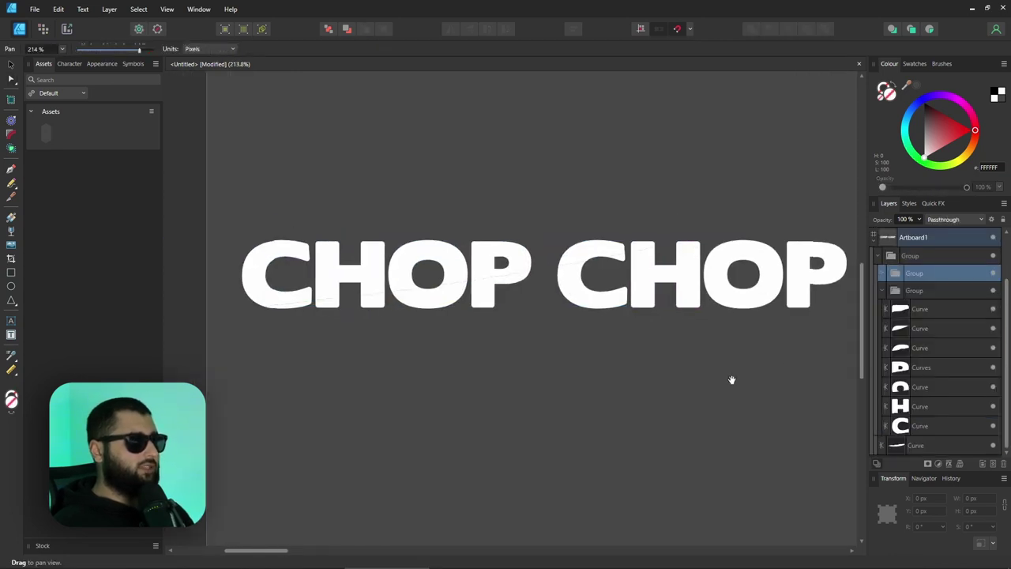
{"action": "left_click", "coordinate": [882, 291]}
{"action": "left_click", "coordinate": [876, 348]}
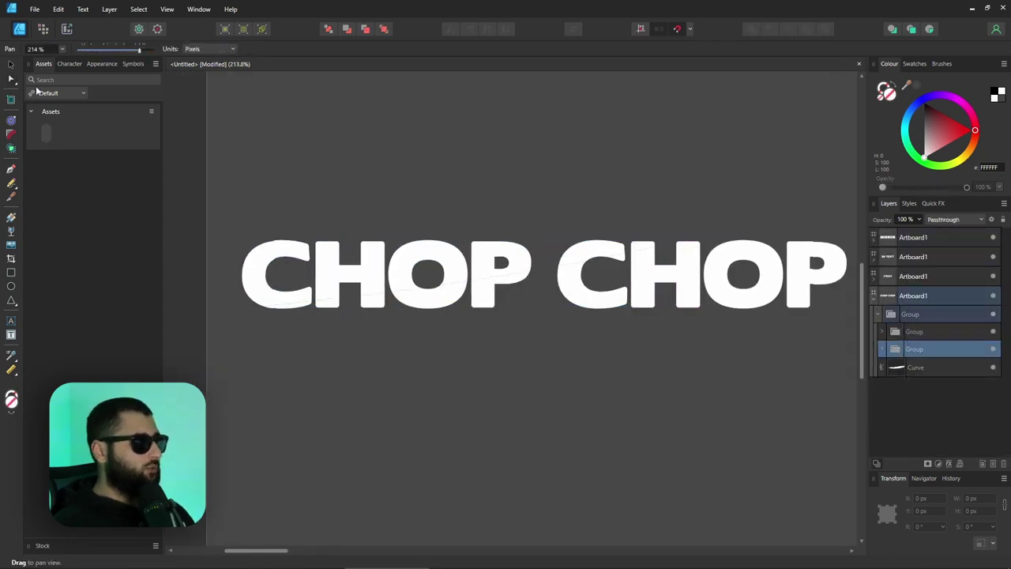
Step: Place the upper-piece group above the other group in the layer order and shift it about 5 px to the right
{"action": "left_click", "coordinate": [10, 64]}
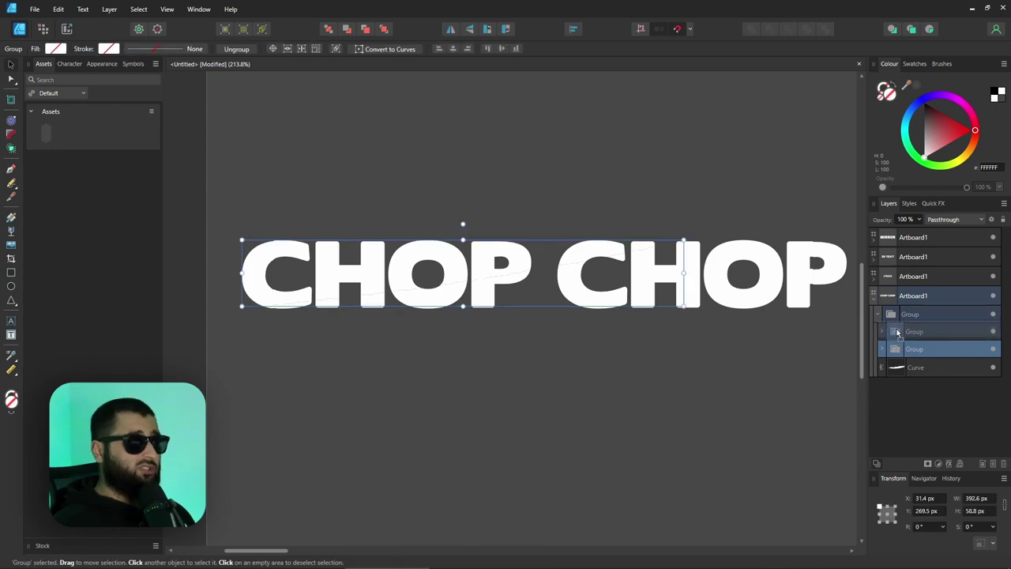
{"action": "left_click", "coordinate": [897, 332]}
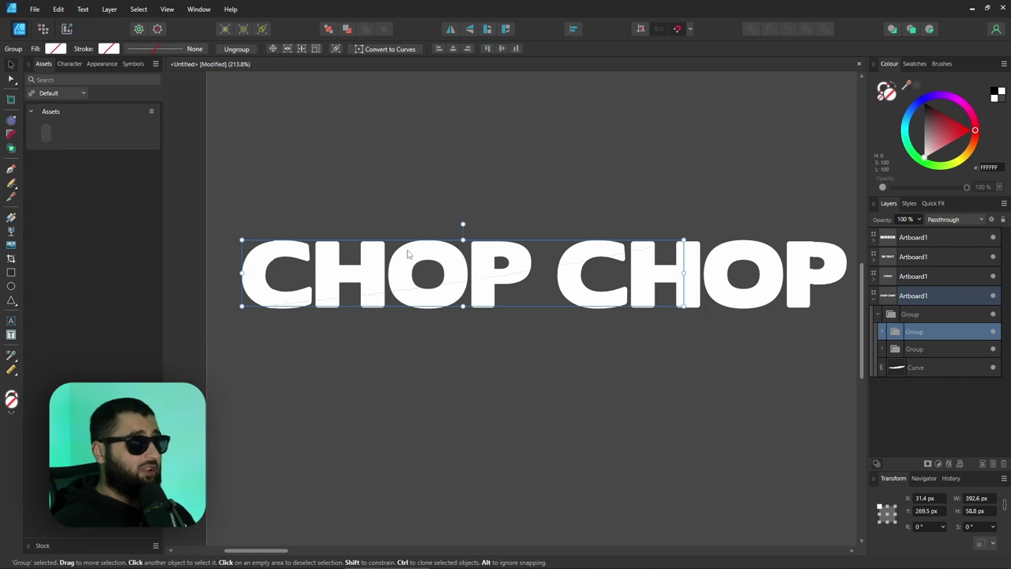
{"action": "mouse_move", "coordinate": [407, 253]}
{"action": "left_mouse_down"}
{"action": "mouse_move", "coordinate": [400, 258]}
{"action": "mouse_move", "coordinate": [414, 252]}
{"action": "left_mouse_up"}
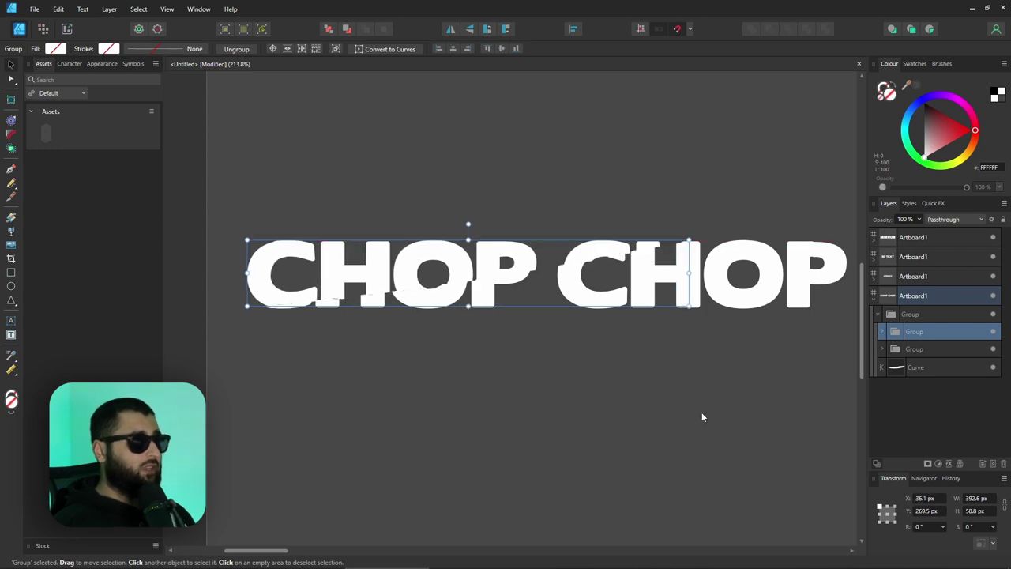
Step: Add an Outer Shadow effect to the upper-piece group and raise its radius and intensity
{"action": "left_click", "coordinate": [950, 463]}
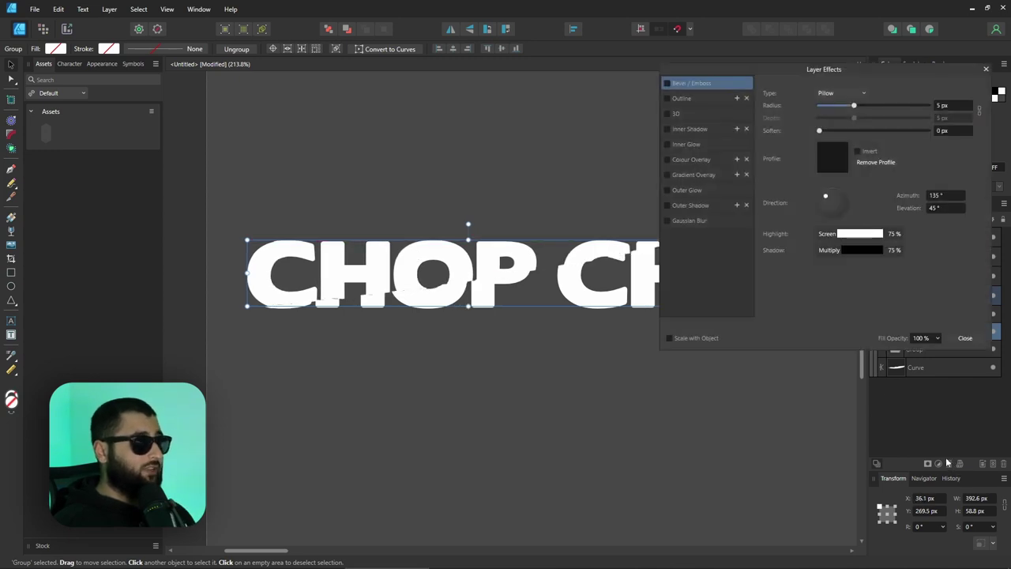
{"action": "left_click", "coordinate": [667, 205]}
{"action": "left_click_drag", "start_coordinate": [826, 117], "coordinate": [861, 119]}
{"action": "left_click_drag", "start_coordinate": [819, 143], "coordinate": [896, 146]}
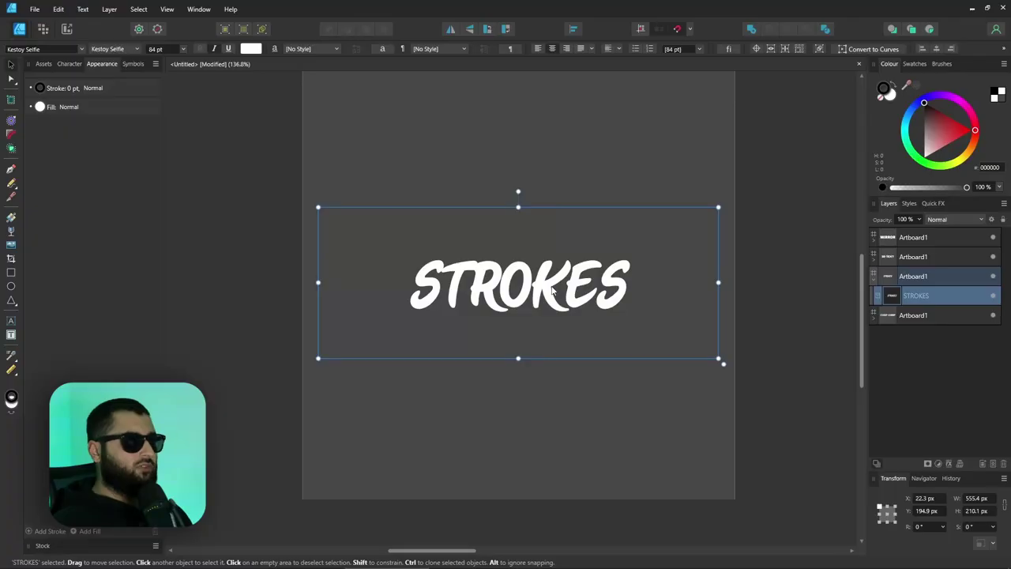
Step: Add a black Outline effect with a 5.1 px radius to the STROKES text
{"action": "left_click", "coordinate": [949, 463]}
{"action": "left_click", "coordinate": [753, 114]}
{"action": "left_click", "coordinate": [768, 113]}
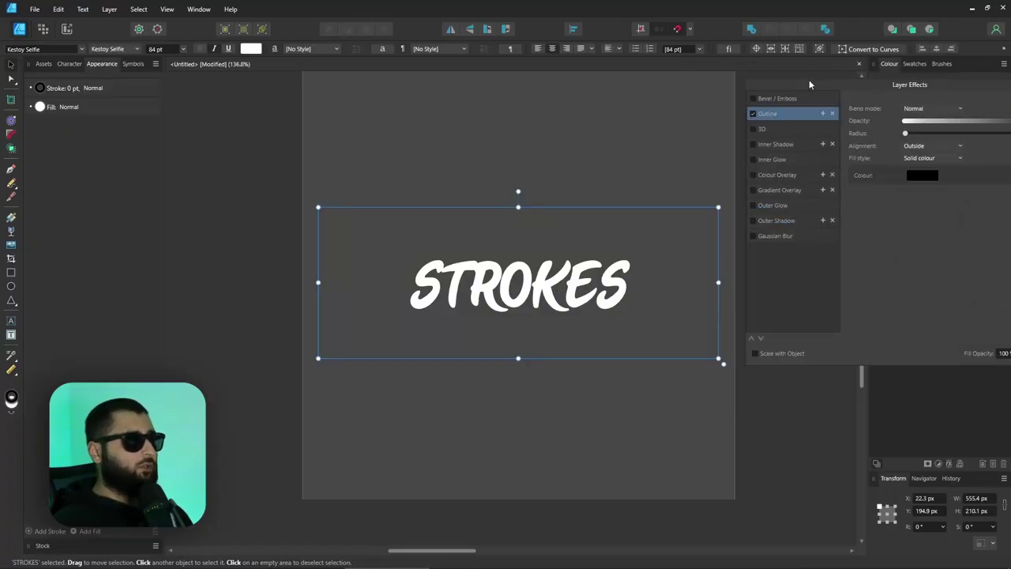
{"action": "left_click_drag", "start_coordinate": [809, 79], "coordinate": [760, 74]}
{"action": "left_click_drag", "start_coordinate": [856, 129], "coordinate": [896, 130]}
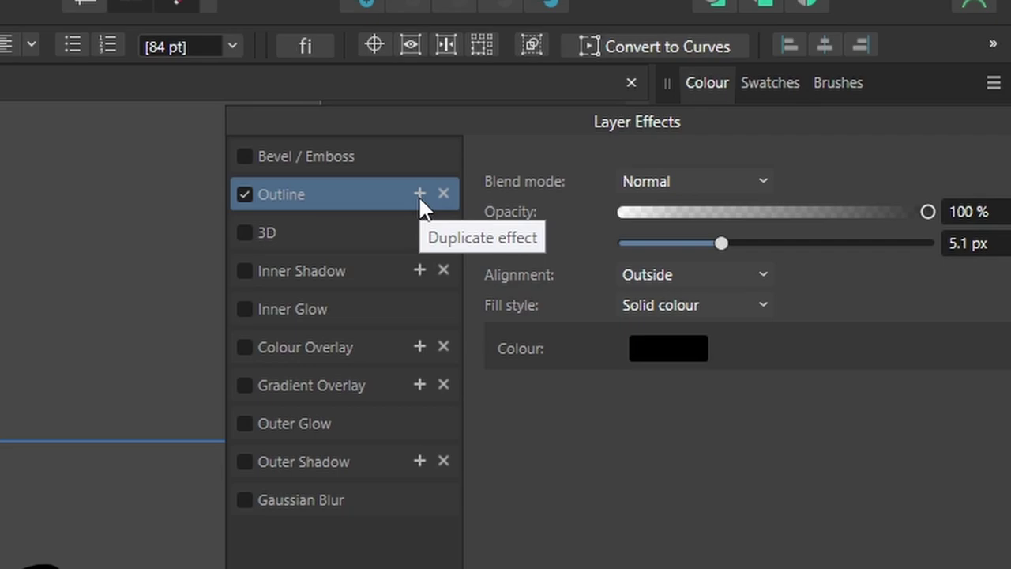
Step: Duplicate the outline on STROKES and give the copy the colour FF5B35 and a 9.1 px radius
{"action": "left_click", "coordinate": [419, 193]}
{"action": "left_click", "coordinate": [341, 236]}
{"action": "left_click", "coordinate": [668, 348]}
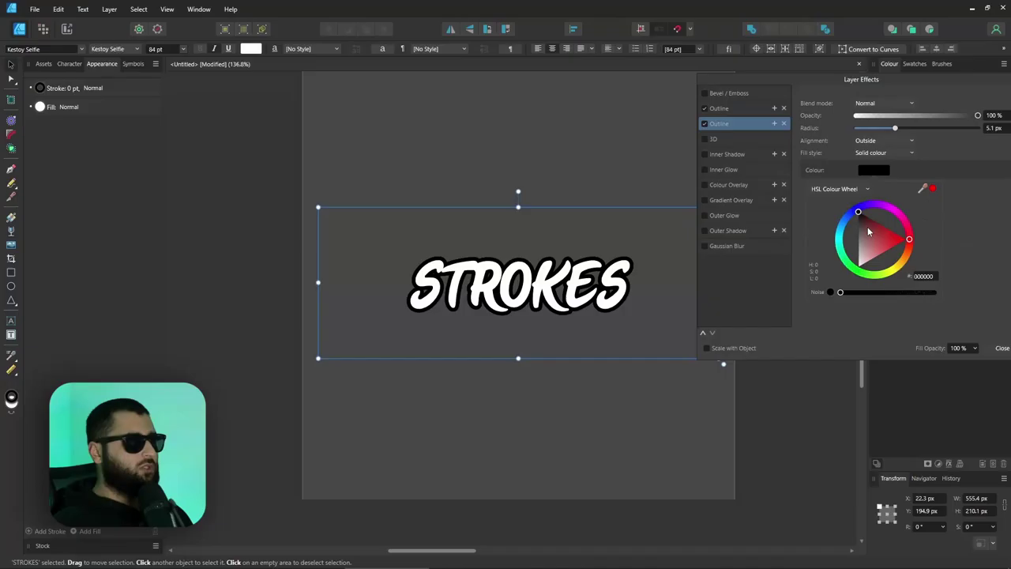
{"action": "mouse_move", "coordinate": [868, 231]}
{"action": "left_mouse_down"}
{"action": "mouse_move", "coordinate": [903, 253]}
{"action": "mouse_move", "coordinate": [885, 209]}
{"action": "left_mouse_up"}
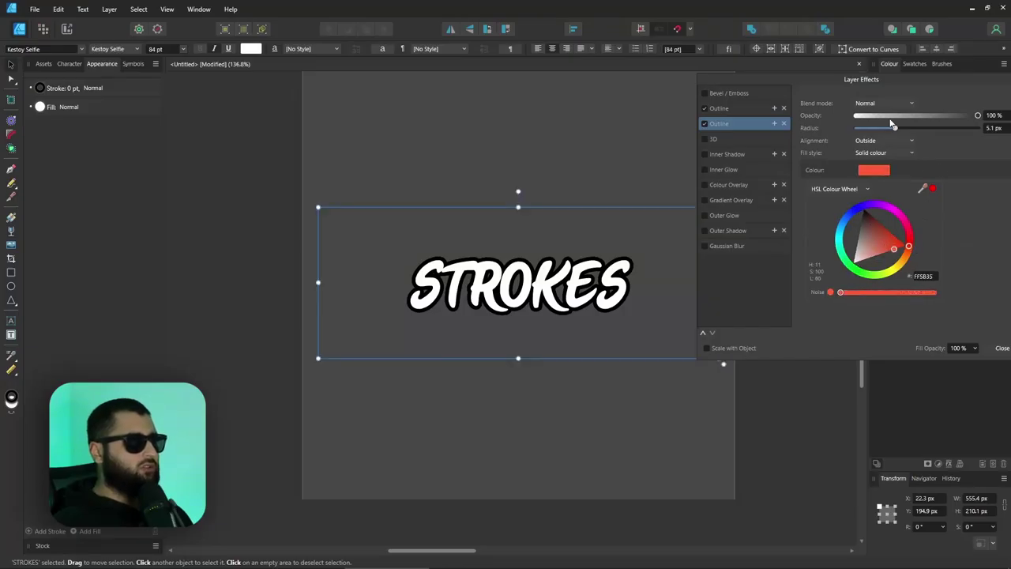
{"action": "left_click_drag", "start_coordinate": [896, 130], "coordinate": [906, 128]}
Step: Duplicate the red-orange outline as a third one, coloured pink FF359C with a 15.4 px radius and 0% opacity
{"action": "left_click", "coordinate": [775, 124]}
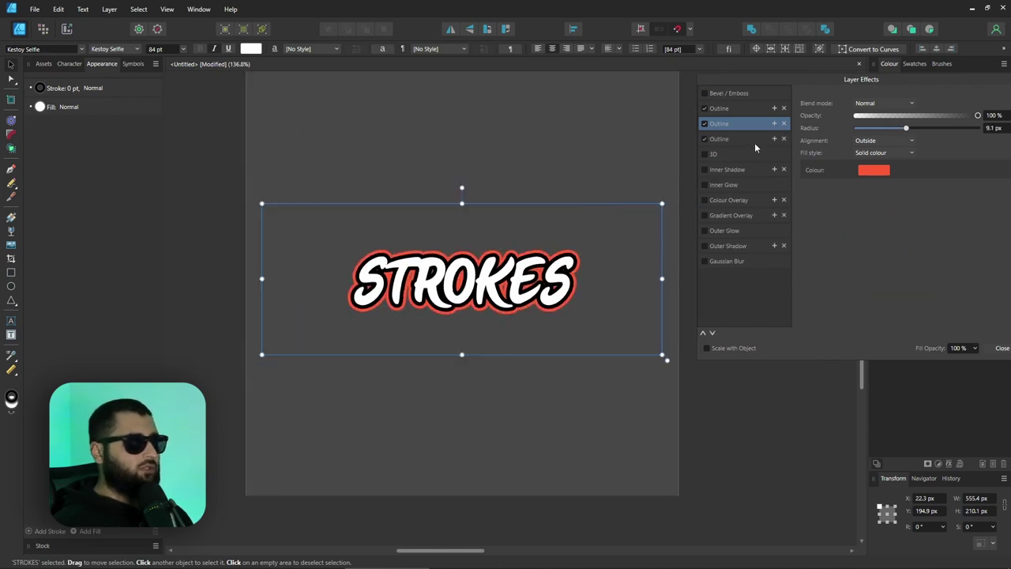
{"action": "left_click", "coordinate": [755, 143]}
{"action": "left_click", "coordinate": [874, 170]}
{"action": "left_click", "coordinate": [902, 217]}
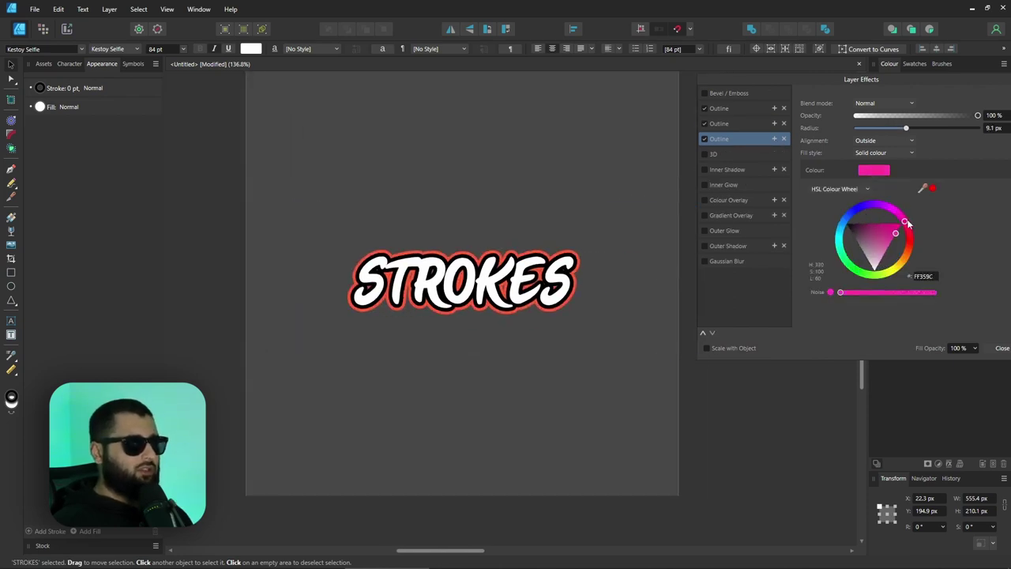
{"action": "mouse_move", "coordinate": [906, 128]}
{"action": "left_mouse_down"}
{"action": "mouse_move", "coordinate": [917, 132]}
{"action": "mouse_move", "coordinate": [920, 114]}
{"action": "mouse_move", "coordinate": [898, 116]}
{"action": "left_mouse_up"}
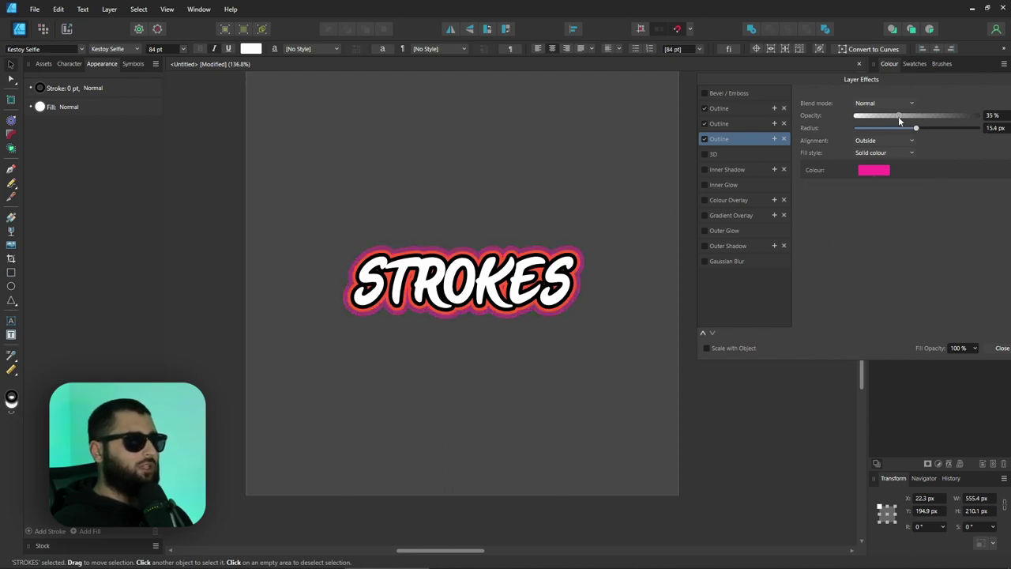
Step: Duplicate the pink outline as a fourth one with 100% opacity and a 20.8 px radius
{"action": "left_click", "coordinate": [774, 139]}
{"action": "left_click", "coordinate": [874, 172]}
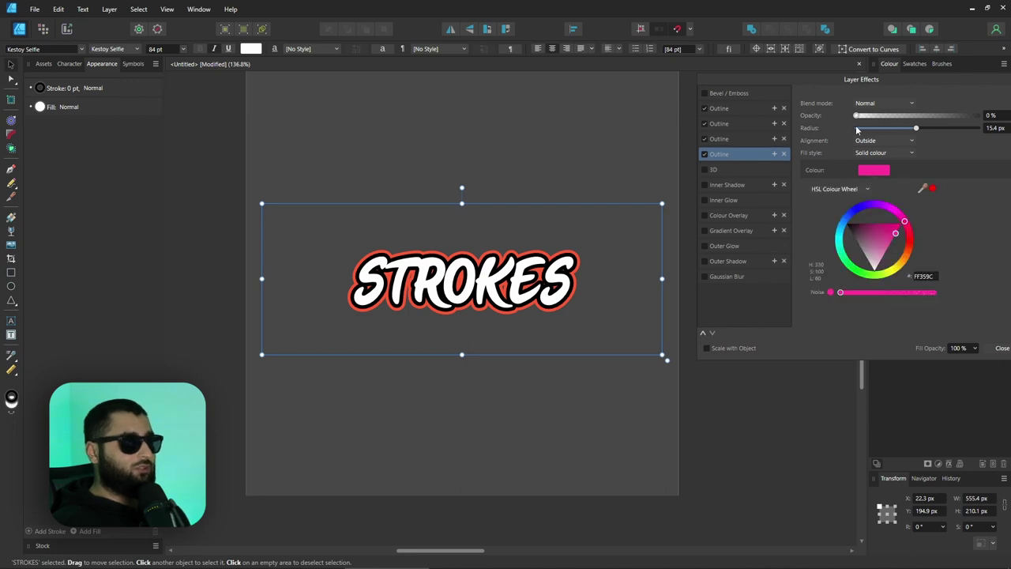
{"action": "left_click_drag", "start_coordinate": [867, 118], "coordinate": [887, 117]}
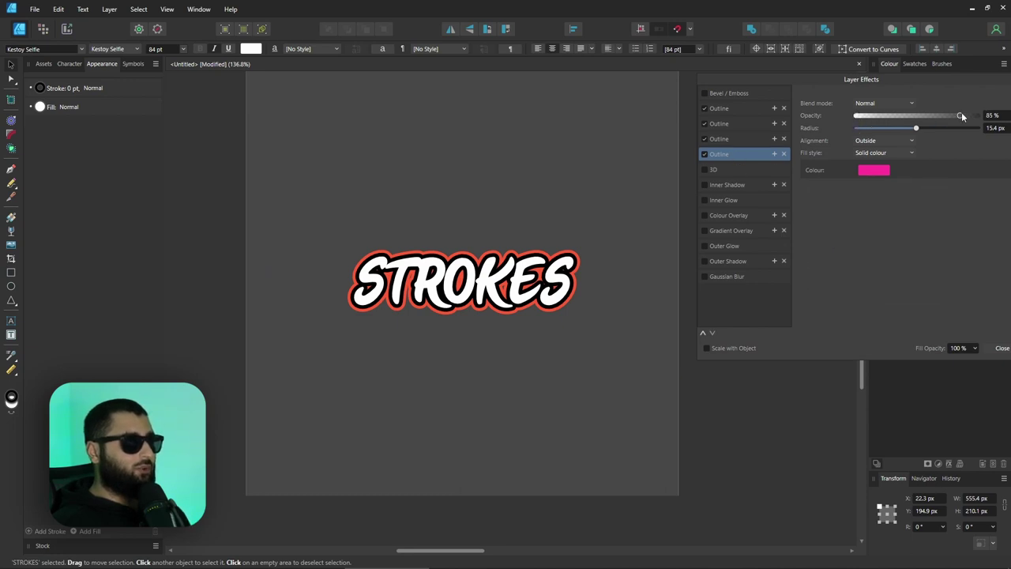
{"action": "left_click_drag", "start_coordinate": [961, 115], "coordinate": [979, 115]}
{"action": "left_click_drag", "start_coordinate": [917, 128], "coordinate": [923, 128]}
{"action": "scroll", "coordinate": [579, 234], "scroll_direction": "up", "scroll_amount": 5}
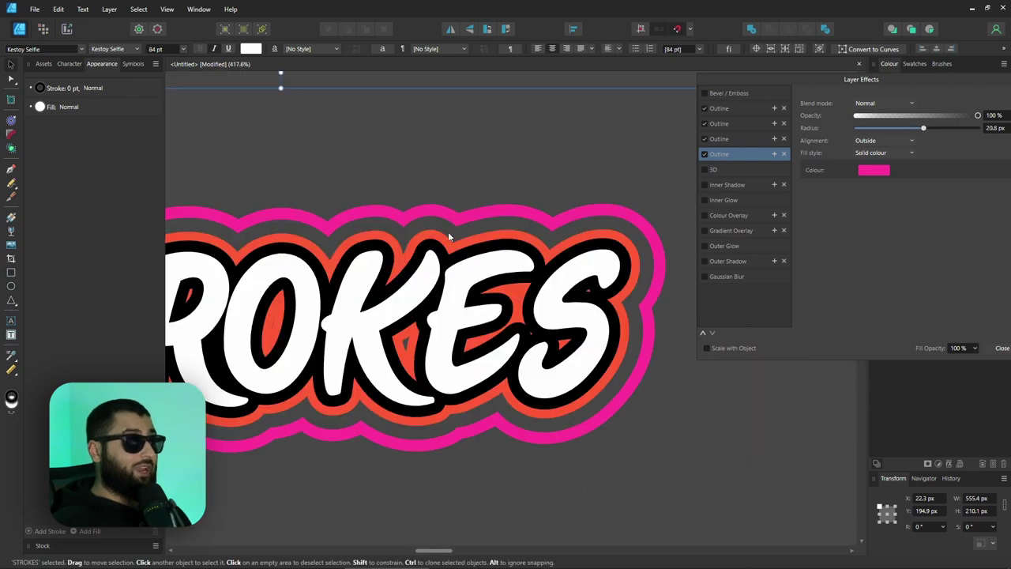
Step: Change the fill of the STROKES artboard to light pink FFD7D7
{"action": "scroll", "coordinate": [485, 239], "scroll_direction": "down", "scroll_amount": 4}
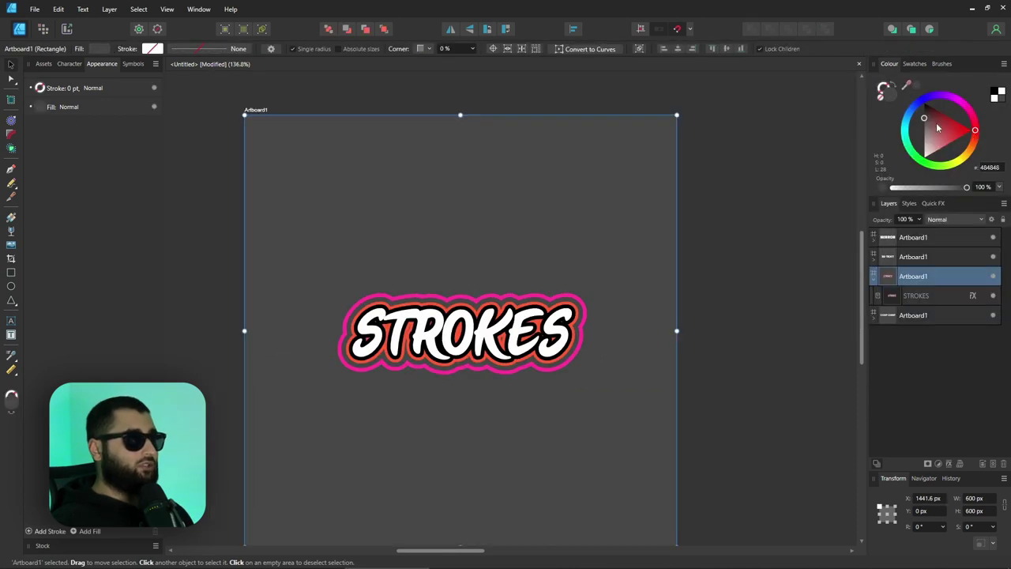
{"action": "left_click_drag", "start_coordinate": [936, 123], "coordinate": [926, 183]}
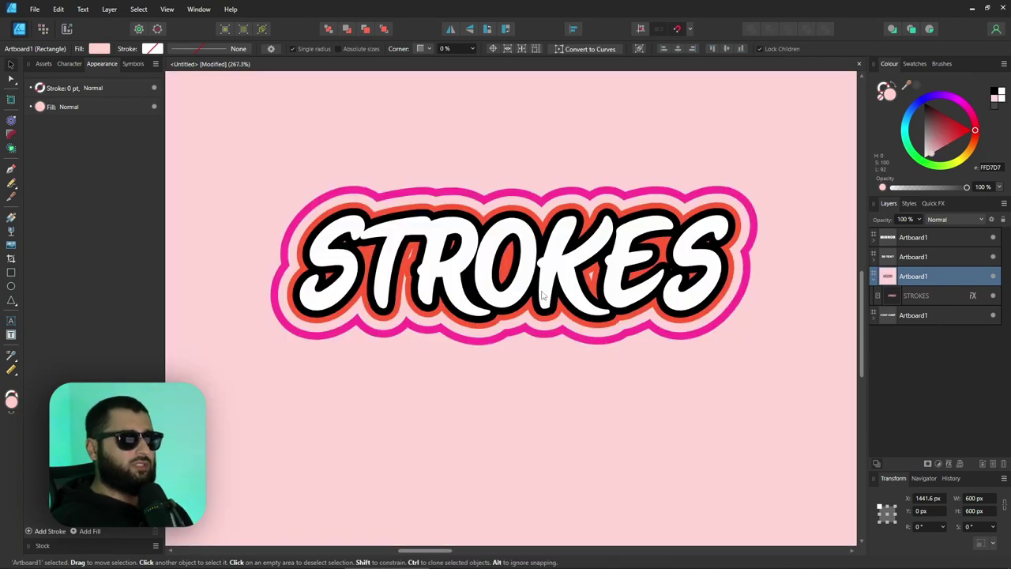
{"action": "scroll", "coordinate": [542, 296], "scroll_direction": "down", "scroll_amount": 2}
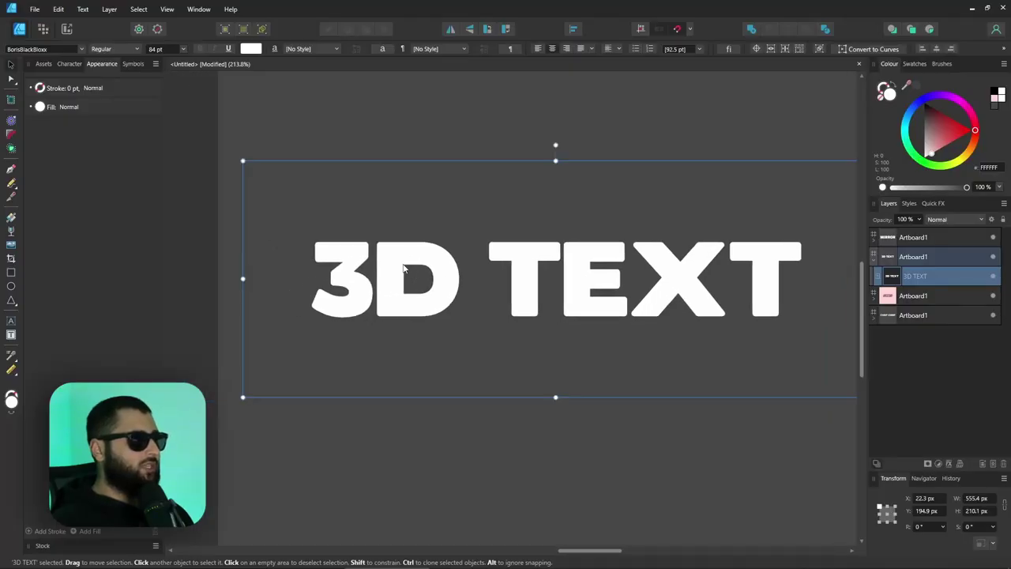
Step: Duplicate the 3D TEXT object and offset the copy 0.5 px to the right and 0.5 px down
{"action": "scroll", "coordinate": [456, 237], "scroll_direction": "up", "scroll_amount": 3}
{"action": "left_click_drag", "start_coordinate": [347, 238], "coordinate": [477, 222]}
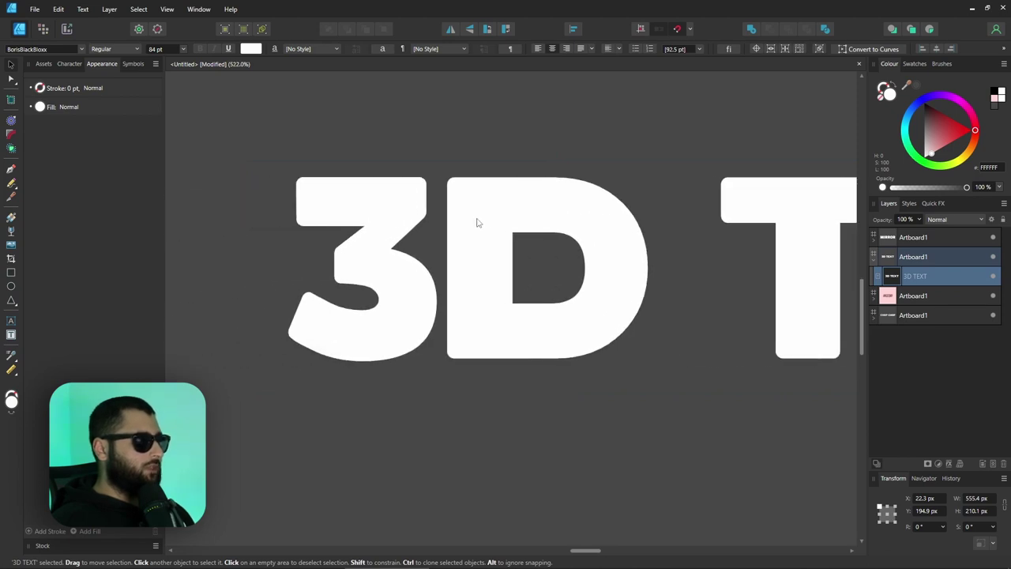
{"action": "key", "text": "ctrl+j"}
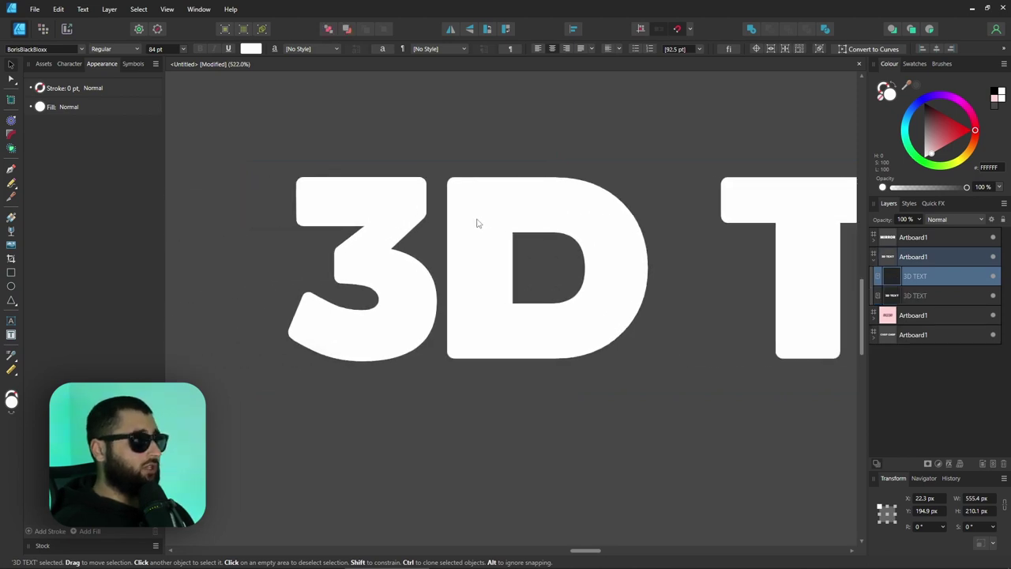
{"action": "scroll", "coordinate": [474, 214], "scroll_direction": "up", "scroll_amount": 2}
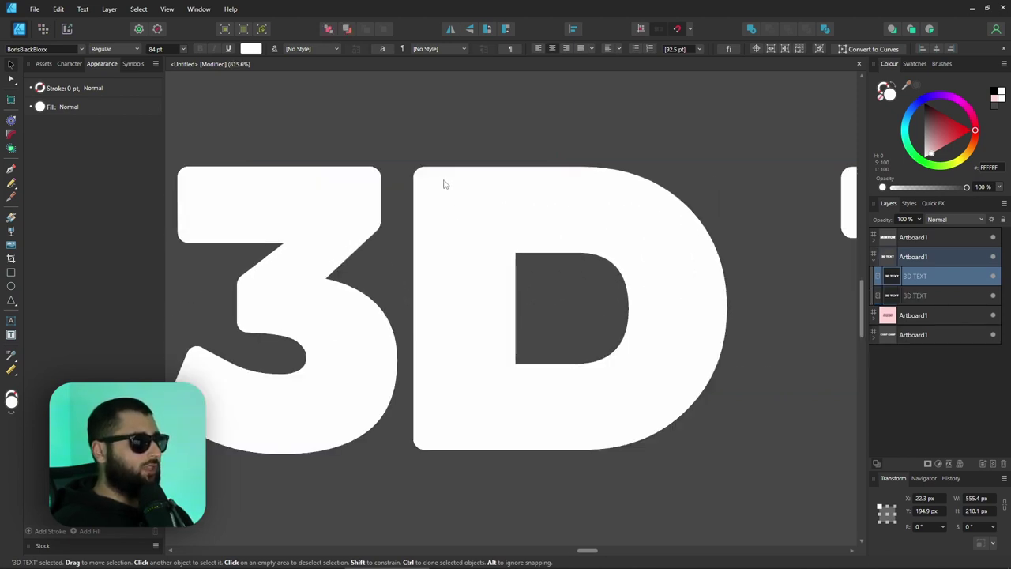
{"action": "left_click_drag", "start_coordinate": [442, 185], "coordinate": [431, 184]}
{"action": "scroll", "coordinate": [432, 184], "scroll_direction": "down", "scroll_amount": 4}
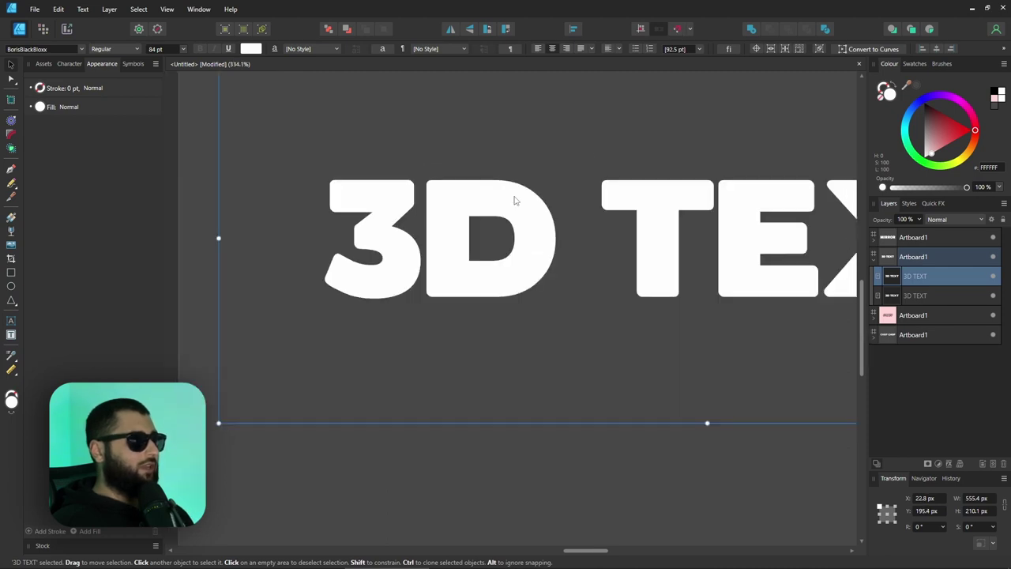
Step: Repeat the offset duplication of 3D TEXT many times to build a diagonal extrusion down to X 29.6 px, Y 202.3 px
{"action": "key", "text": "ctrl+j"}
{"action": "key", "text": "ctrl+j"}
{"action": "key", "text": "ctrl+j"}
{"action": "key", "text": "ctrl+j"}
{"action": "key", "text": "ctrl+j"}
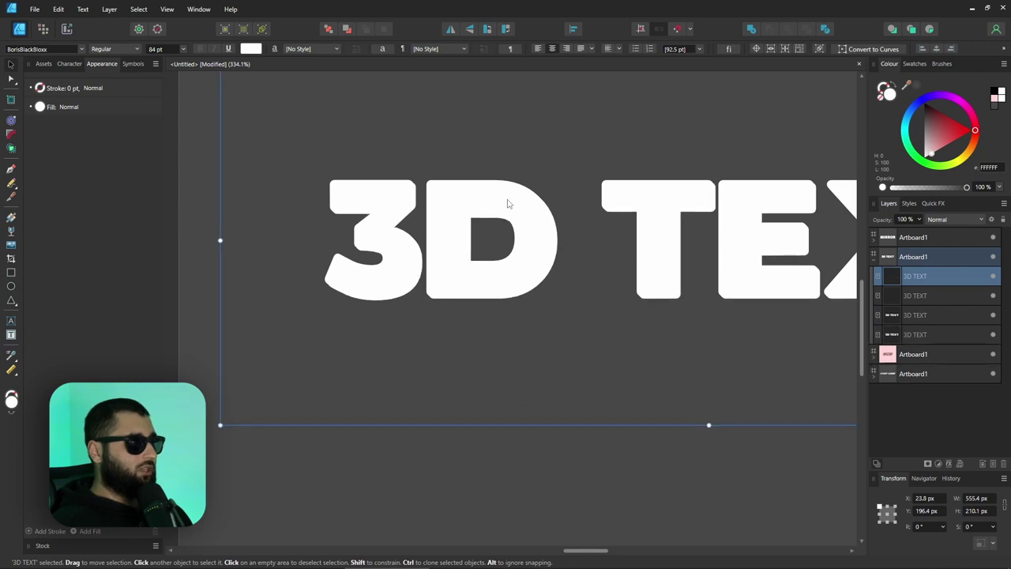
{"action": "key", "text": "ctrl+j"}
{"action": "key", "text": "ctrl+j"}
{"action": "key", "text": "ctrl+j"}
{"action": "key", "text": "ctrl+j"}
{"action": "key", "text": "ctrl+j"}
{"action": "key", "text": "ctrl+j"}
{"action": "key", "text": "ctrl+j"}
{"action": "key", "text": "ctrl+j"}
{"action": "key", "text": "ctrl+j"}
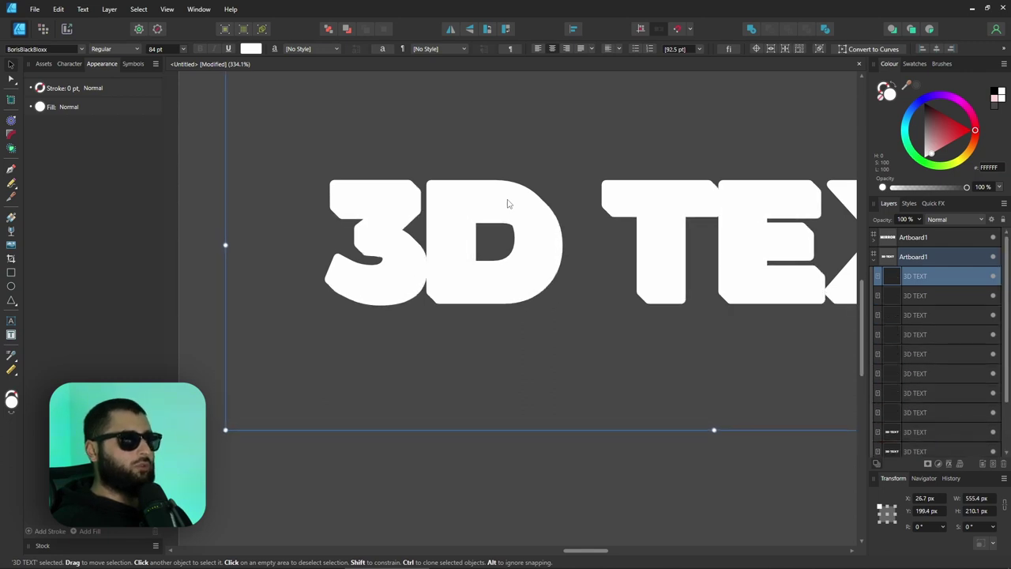
{"action": "scroll", "coordinate": [434, 252], "scroll_direction": "down", "scroll_amount": 3}
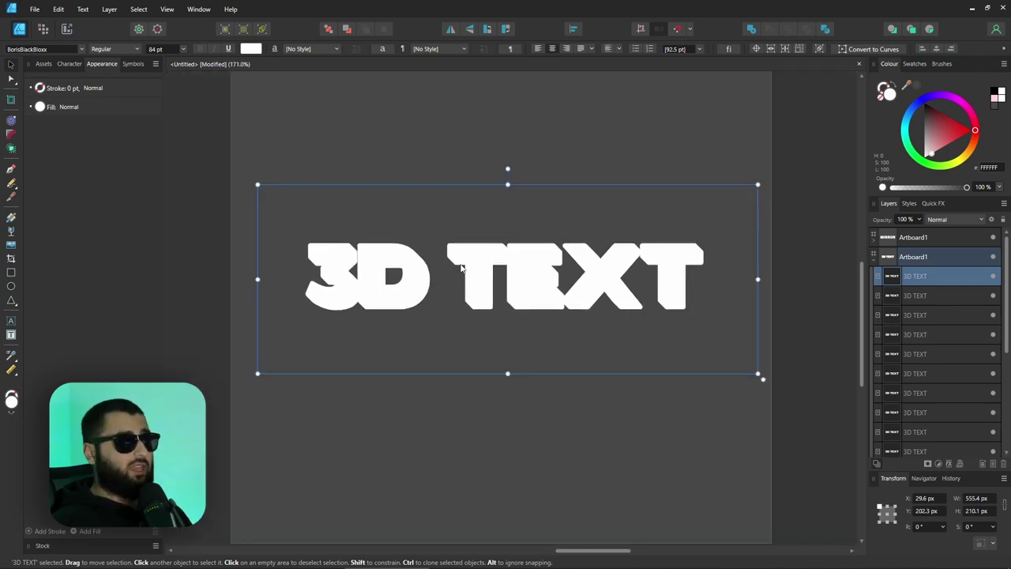
Step: Fill the lowest 3D TEXT copy black and move it to the top of the artboard's layer stack
{"action": "scroll", "coordinate": [898, 312], "scroll_direction": "down", "scroll_amount": 4}
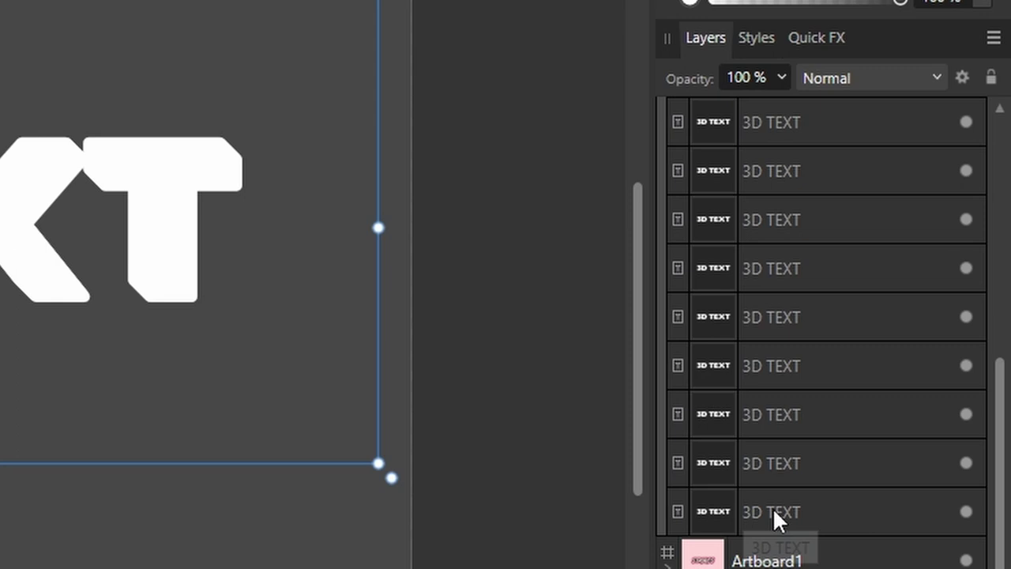
{"action": "left_click_drag", "start_coordinate": [773, 507], "coordinate": [765, 511]}
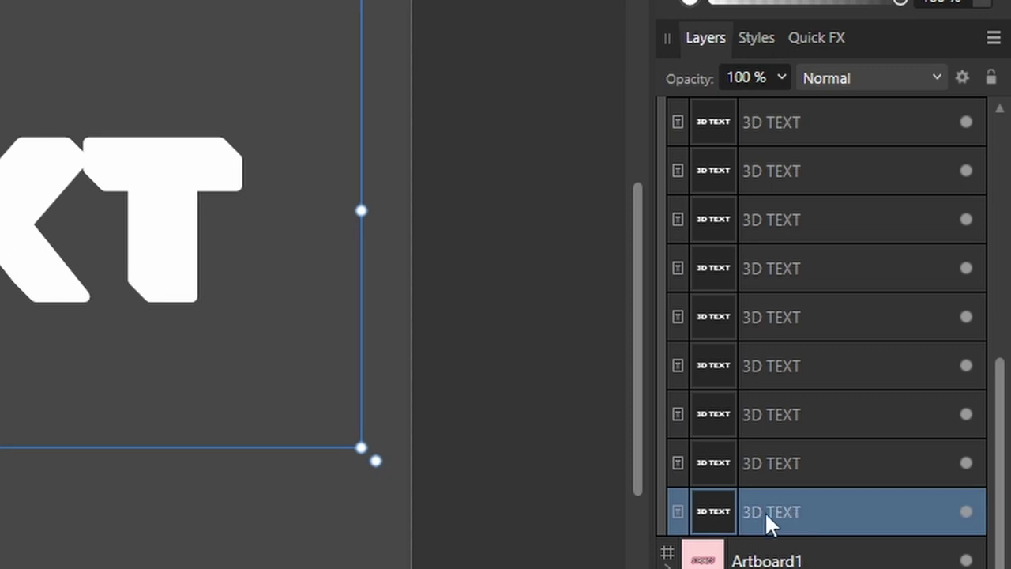
{"action": "left_click_drag", "start_coordinate": [689, 3], "coordinate": [690, 0]}
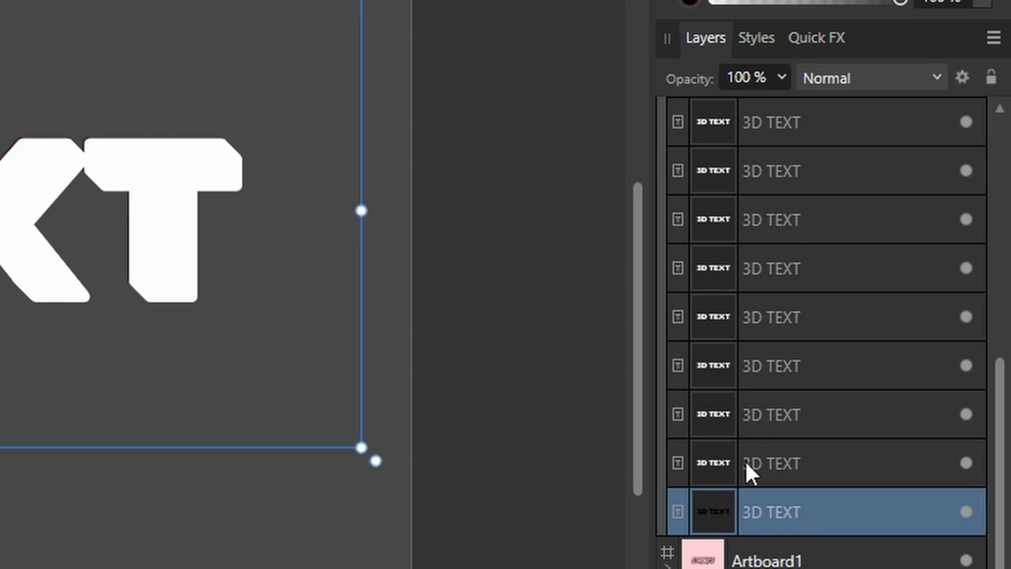
{"action": "left_click_drag", "start_coordinate": [719, 511], "coordinate": [733, 174]}
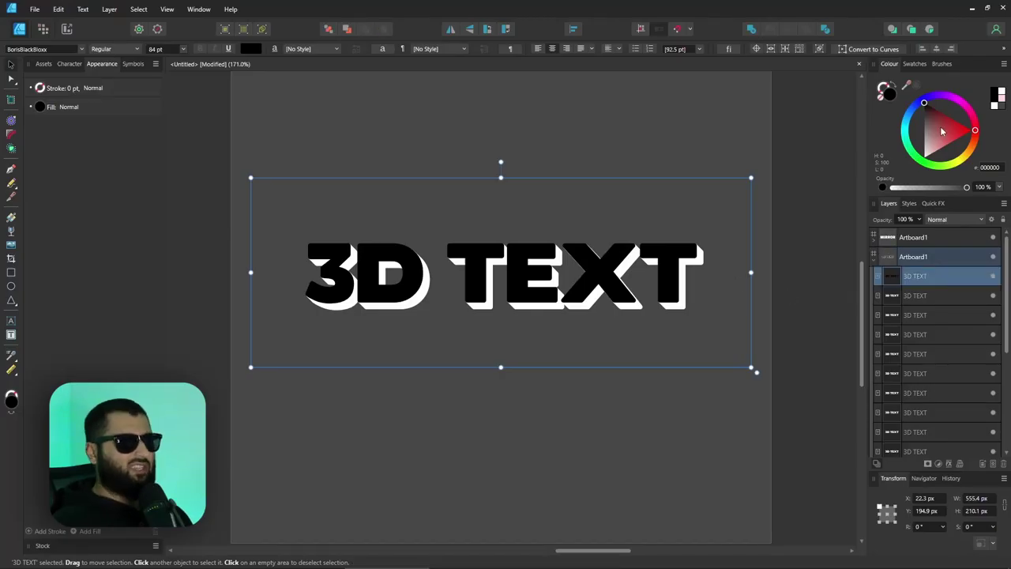
Step: Fill the topmost 3D TEXT copy white and all the 3D TEXT copies beneath it black
{"action": "left_click_drag", "start_coordinate": [944, 124], "coordinate": [822, 286]}
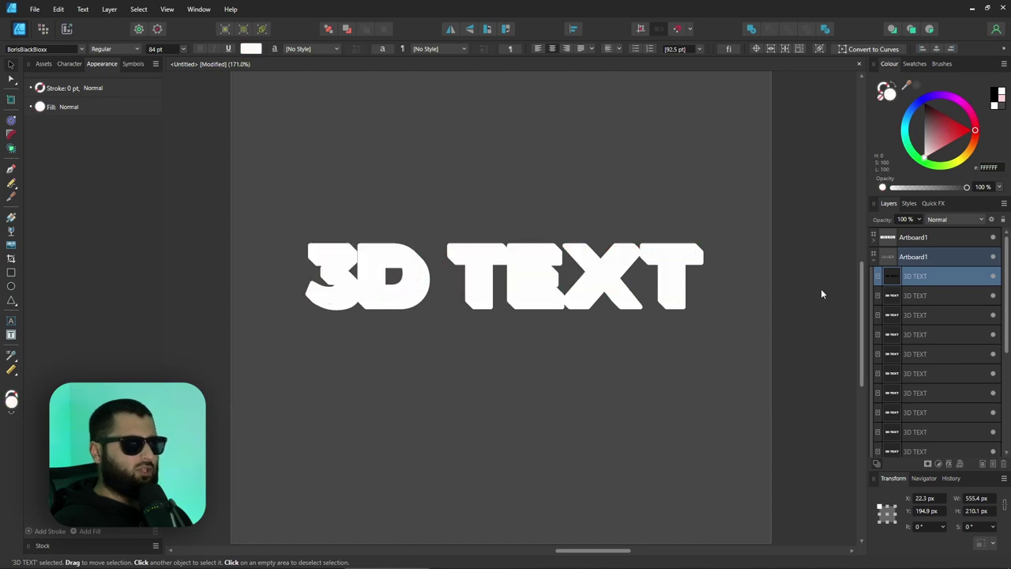
{"action": "left_click", "coordinate": [895, 296]}
{"action": "scroll", "coordinate": [897, 316], "scroll_direction": "down", "scroll_amount": 4}
{"action": "left_click", "coordinate": [898, 392], "text": "shift"}
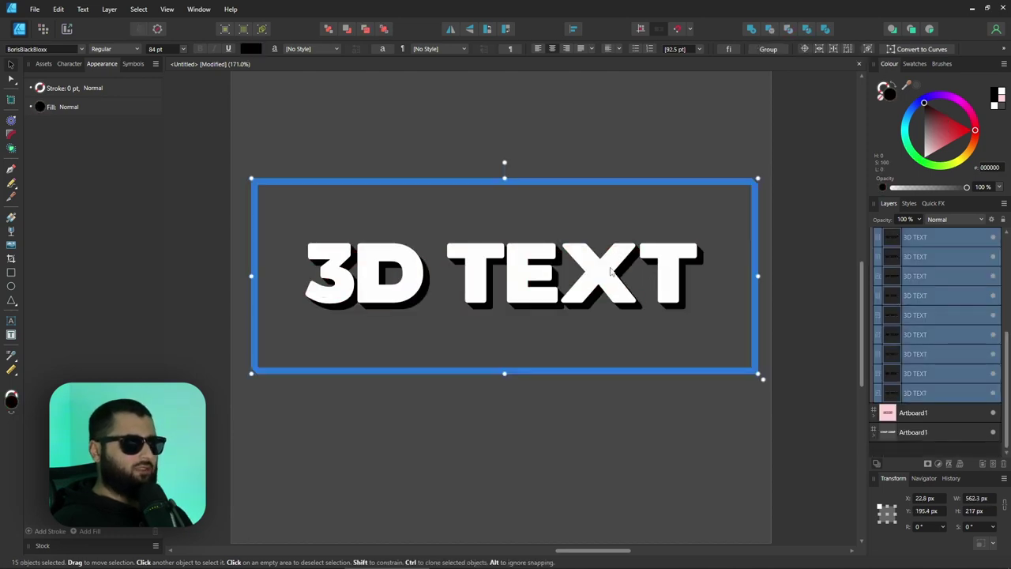
{"action": "scroll", "coordinate": [891, 372], "scroll_direction": "up", "scroll_amount": 1}
{"action": "scroll", "coordinate": [892, 379], "scroll_direction": "down", "scroll_amount": 1}
Step: Group all the 3D TEXT copies together and clear the selection
{"action": "key", "text": "ctrl+a"}
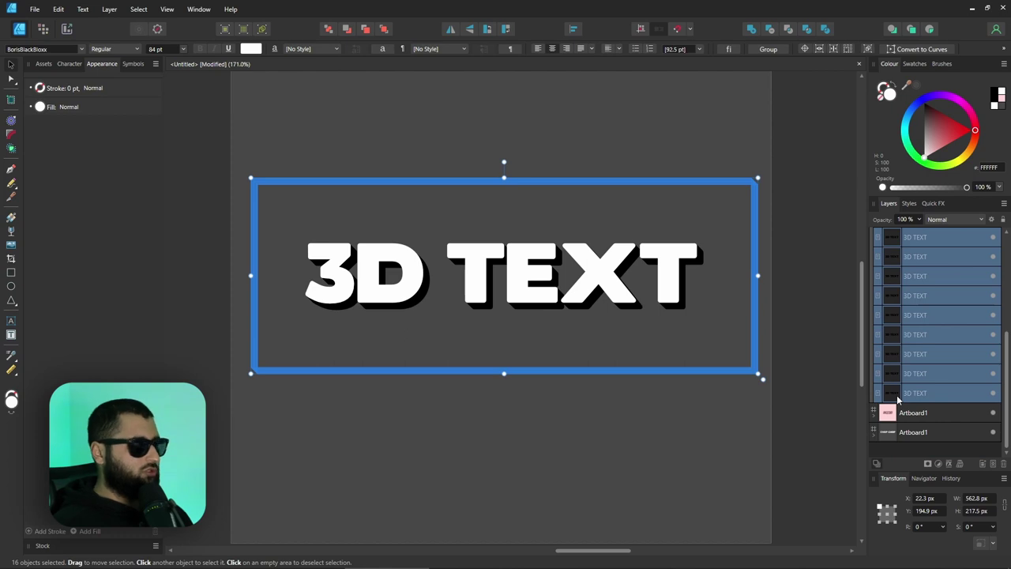
{"action": "key", "text": "ctrl+g"}
{"action": "left_click", "coordinate": [659, 425]}
{"action": "scroll", "coordinate": [479, 295], "scroll_direction": "down", "scroll_amount": 3}
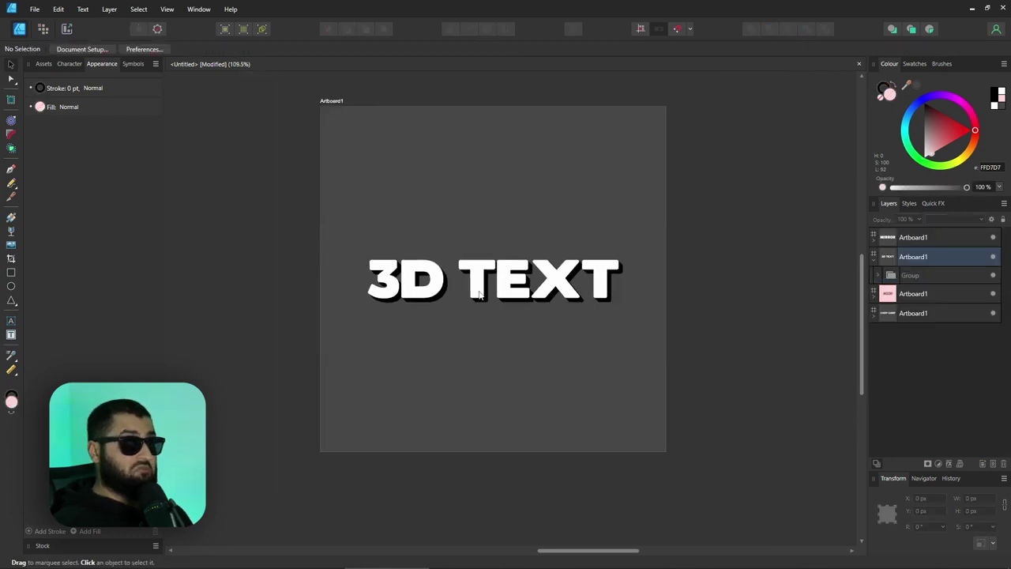
Step: Add a solid black outside outline effect with a 2 px radius to the 3D TEXT group
{"action": "scroll", "coordinate": [489, 291], "scroll_direction": "up", "scroll_amount": 15}
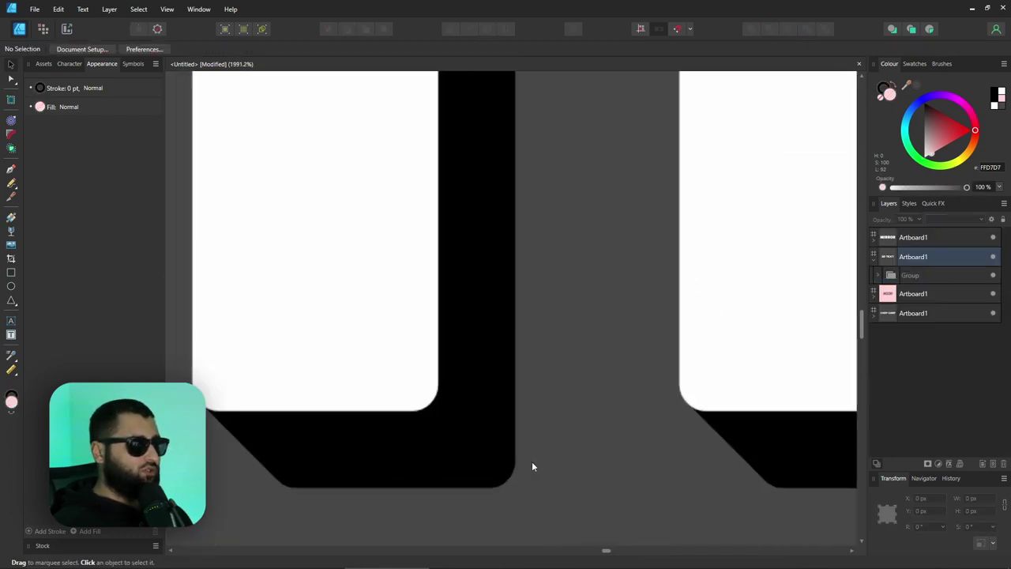
{"action": "scroll", "coordinate": [490, 487], "scroll_direction": "down", "scroll_amount": 8}
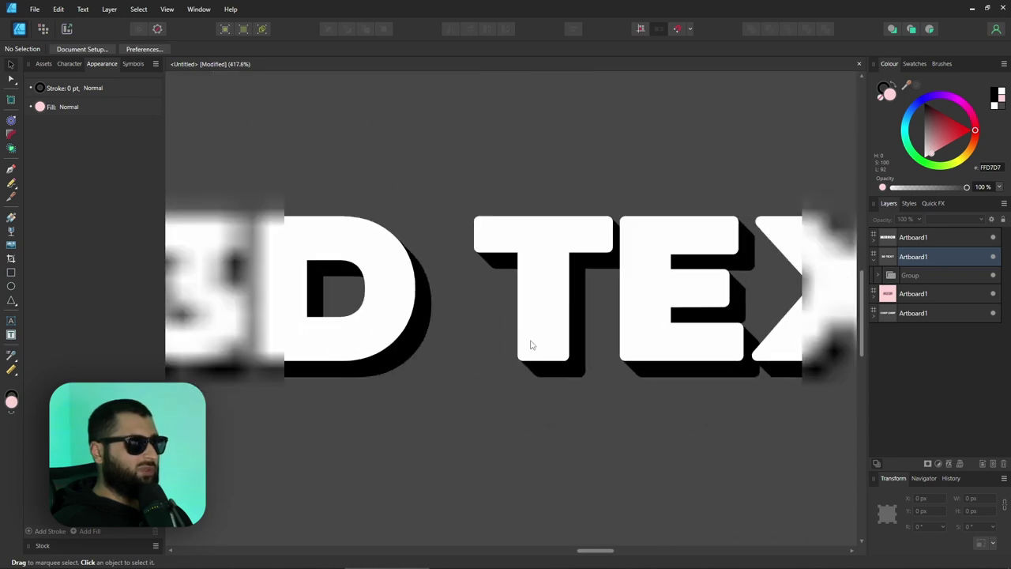
{"action": "scroll", "coordinate": [548, 339], "scroll_direction": "down", "scroll_amount": 2}
{"action": "left_click_drag", "start_coordinate": [558, 326], "coordinate": [493, 331]}
{"action": "scroll", "coordinate": [494, 331], "scroll_direction": "down", "scroll_amount": 1}
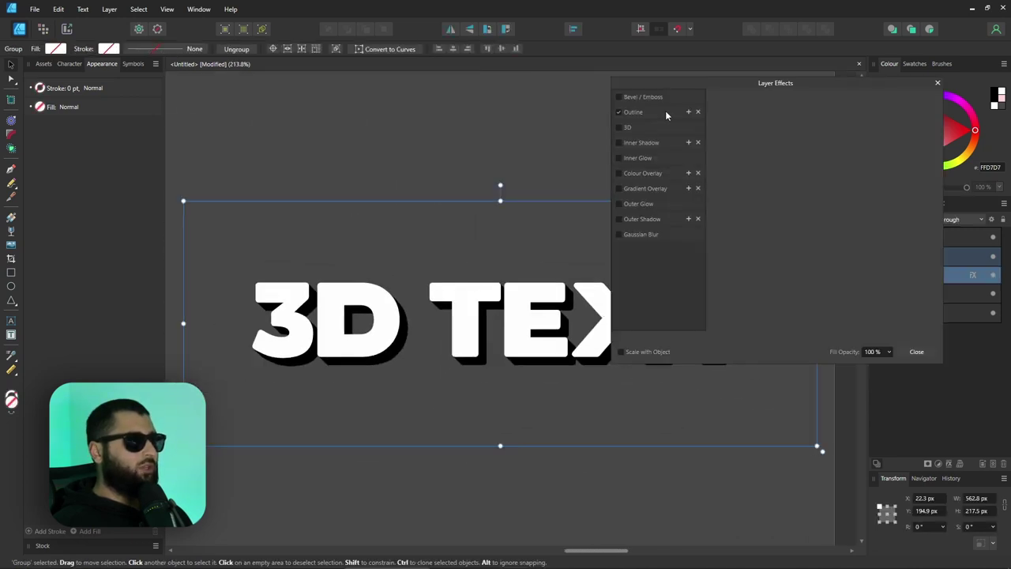
{"action": "left_click", "coordinate": [665, 112]}
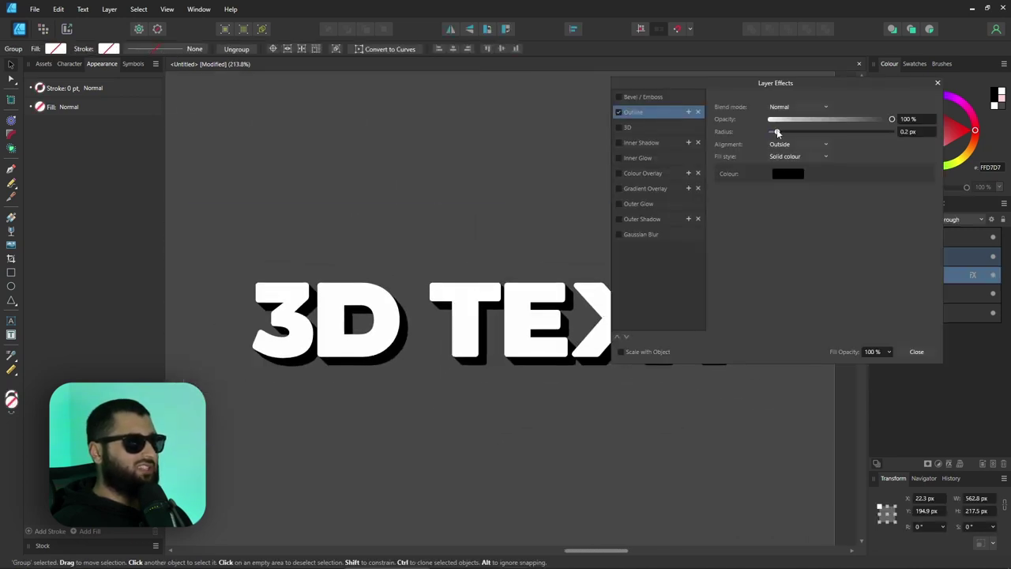
{"action": "left_click_drag", "start_coordinate": [786, 132], "coordinate": [802, 132]}
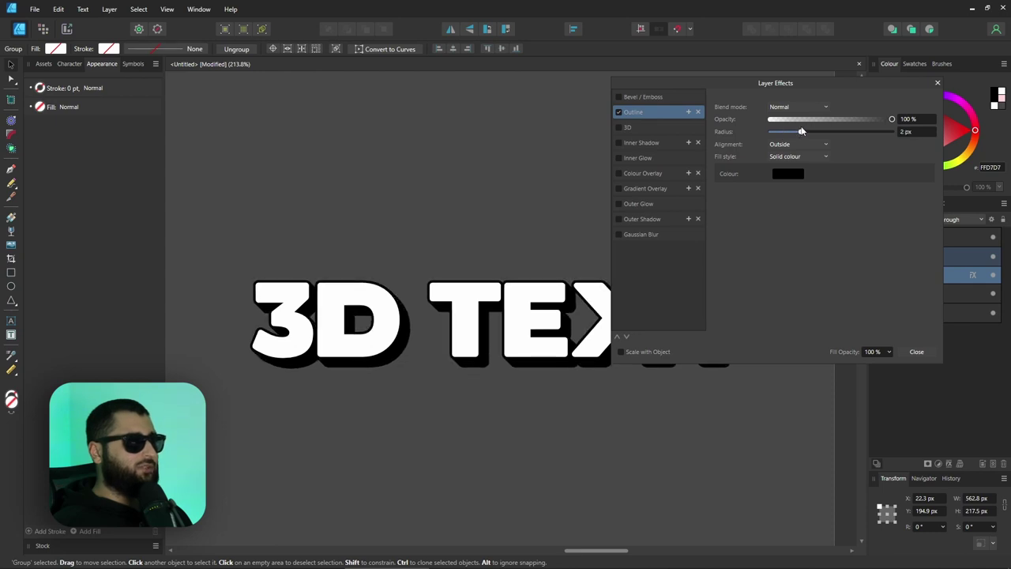
{"action": "left_click_drag", "start_coordinate": [809, 83], "coordinate": [843, 83]}
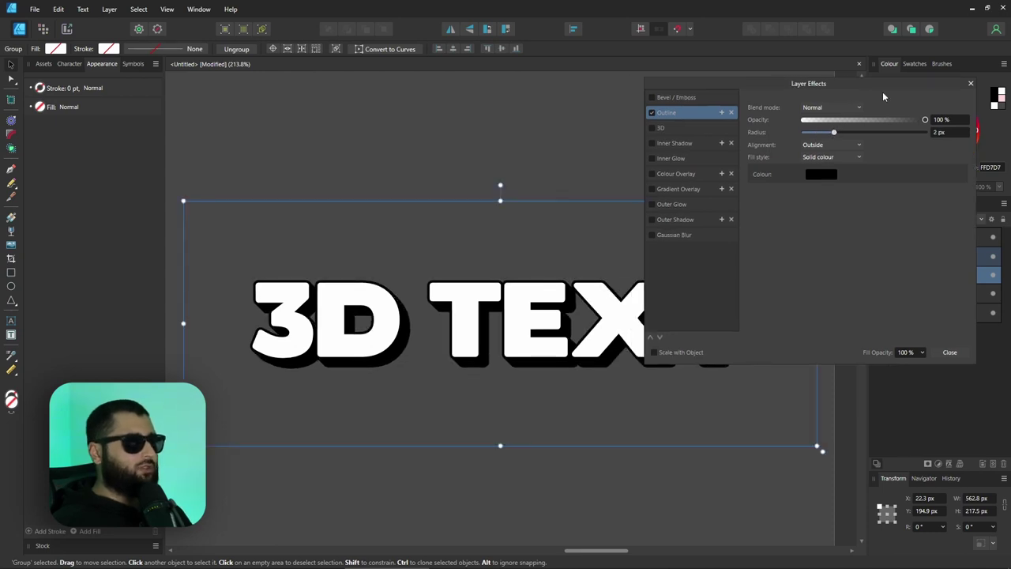
{"action": "left_click", "coordinate": [971, 83]}
Step: Show the isometric controls and fit a single white 3D TEXT object to the top plane
{"action": "scroll", "coordinate": [620, 452], "scroll_direction": "down", "scroll_amount": 3}
{"action": "left_click_drag", "start_coordinate": [619, 405], "coordinate": [597, 357]}
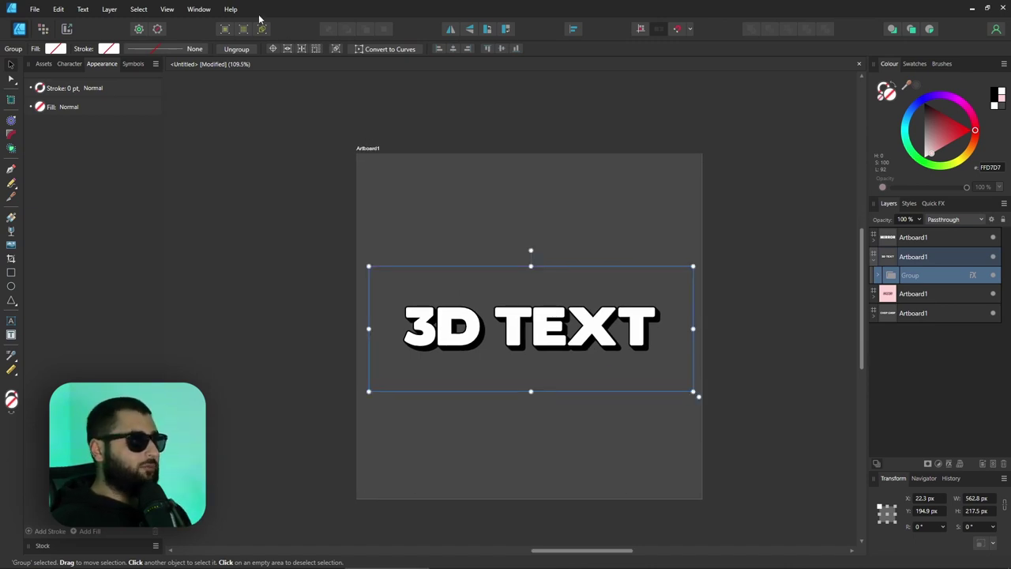
{"action": "left_click", "coordinate": [195, 10]}
{"action": "left_click", "coordinate": [213, 136]}
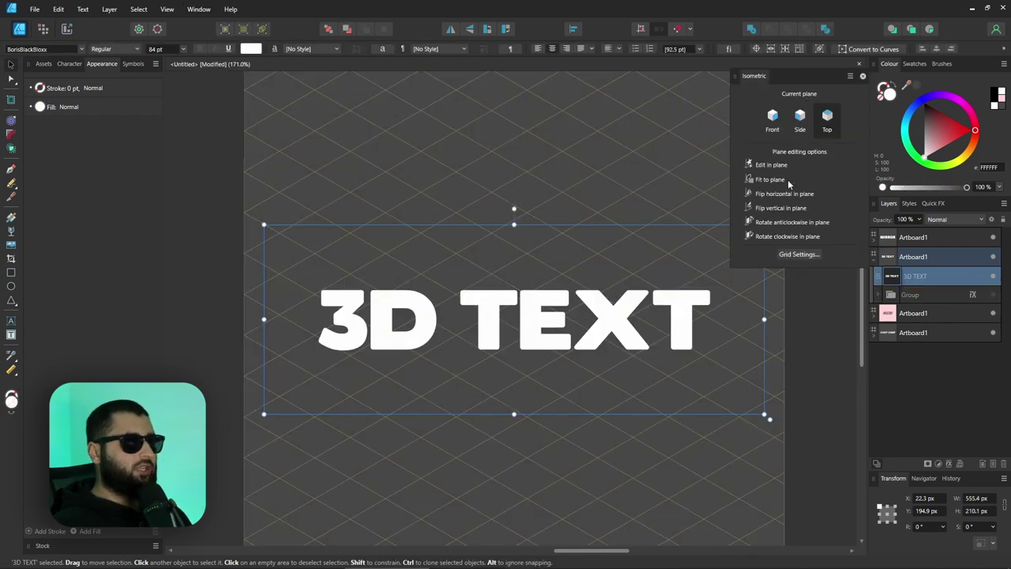
{"action": "left_click", "coordinate": [778, 180]}
Step: Duplicate the isometric 3D TEXT and move the copy about 1 px straight down
{"action": "scroll", "coordinate": [457, 294], "scroll_direction": "up", "scroll_amount": 5}
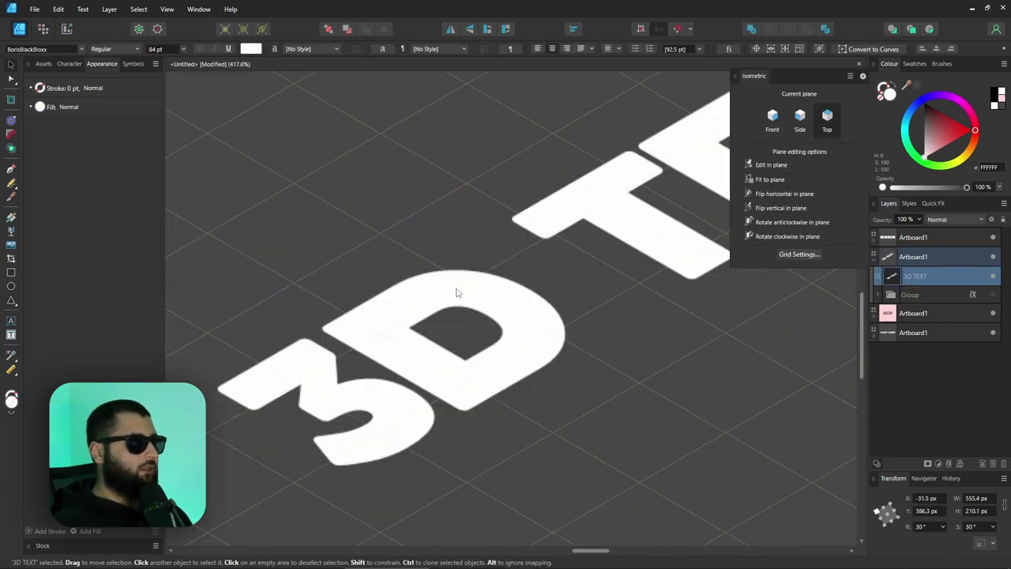
{"action": "scroll", "coordinate": [517, 221], "scroll_direction": "down", "scroll_amount": 1}
{"action": "scroll", "coordinate": [477, 274], "scroll_direction": "up", "scroll_amount": 3}
{"action": "key", "text": "ctrl+j"}
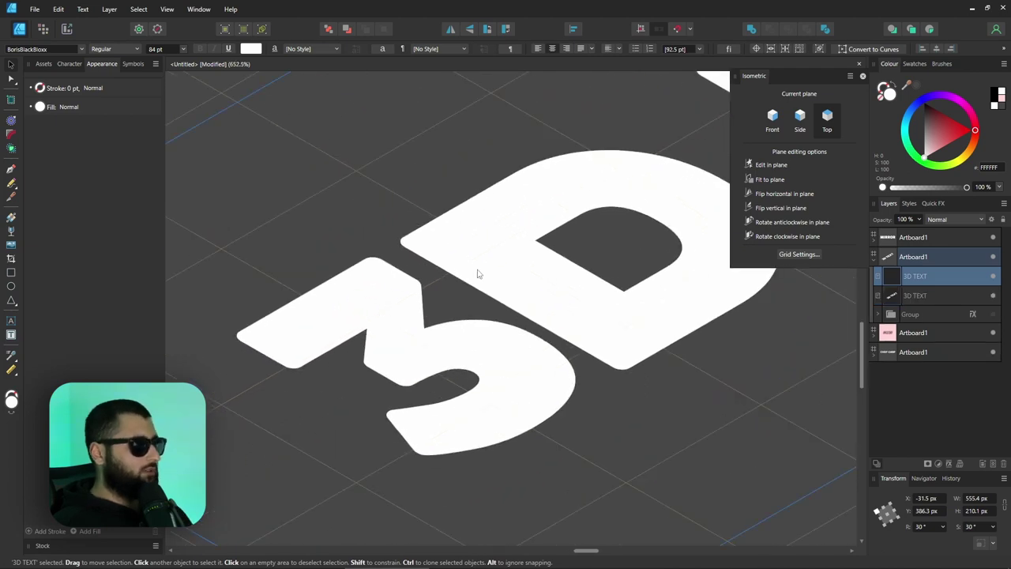
{"action": "left_click_drag", "start_coordinate": [481, 262], "coordinate": [481, 263]}
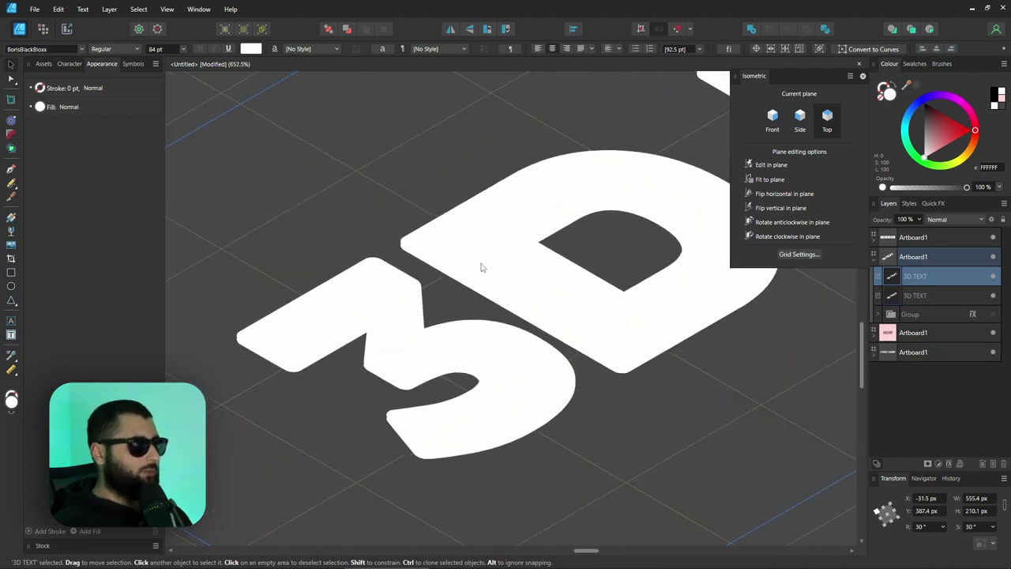
Step: Repeat the downward offset duplication of the isometric 3D TEXT to build an extrusion down to Y 403.5 px
{"action": "scroll", "coordinate": [481, 267], "scroll_direction": "down", "scroll_amount": 4}
{"action": "key", "text": "ctrl+j"}
{"action": "key", "text": "Down"}
{"action": "key", "text": "ctrl+j"}
{"action": "key", "text": "Down"}
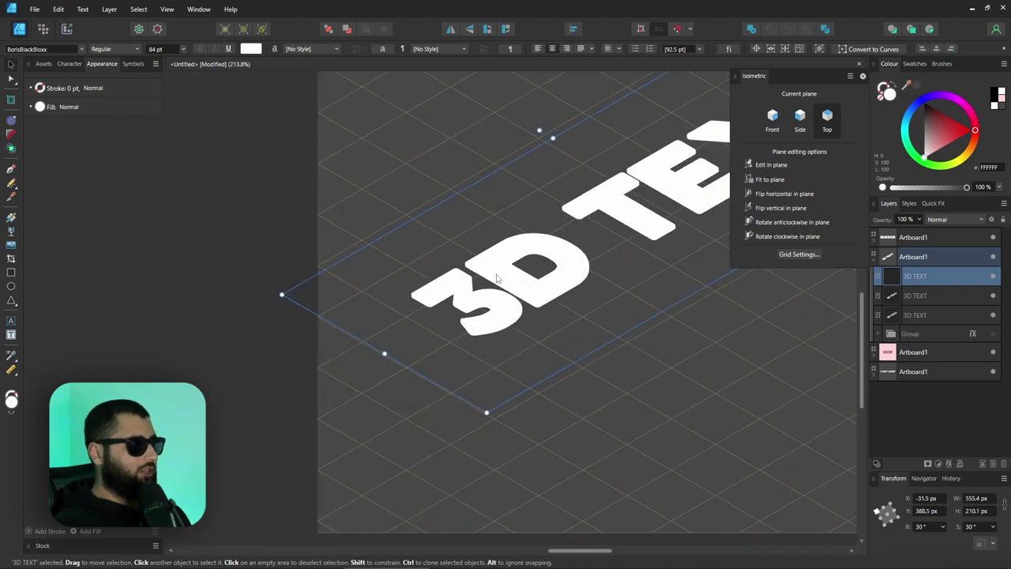
{"action": "key", "text": "ctrl+j"}
{"action": "key", "text": "Down"}
{"action": "key", "text": "ctrl+j"}
{"action": "key", "text": "Down"}
{"action": "key", "text": "ctrl+j"}
{"action": "key", "text": "Down"}
{"action": "key", "text": "ctrl+j"}
{"action": "key", "text": "Down"}
{"action": "key", "text": "ctrl+j"}
{"action": "key", "text": "Down"}
{"action": "key", "text": "ctrl+j"}
{"action": "key", "text": "Down"}
{"action": "key", "text": "ctrl+j"}
{"action": "key", "text": "Down"}
{"action": "key", "text": "ctrl+j"}
{"action": "key", "text": "Down"}
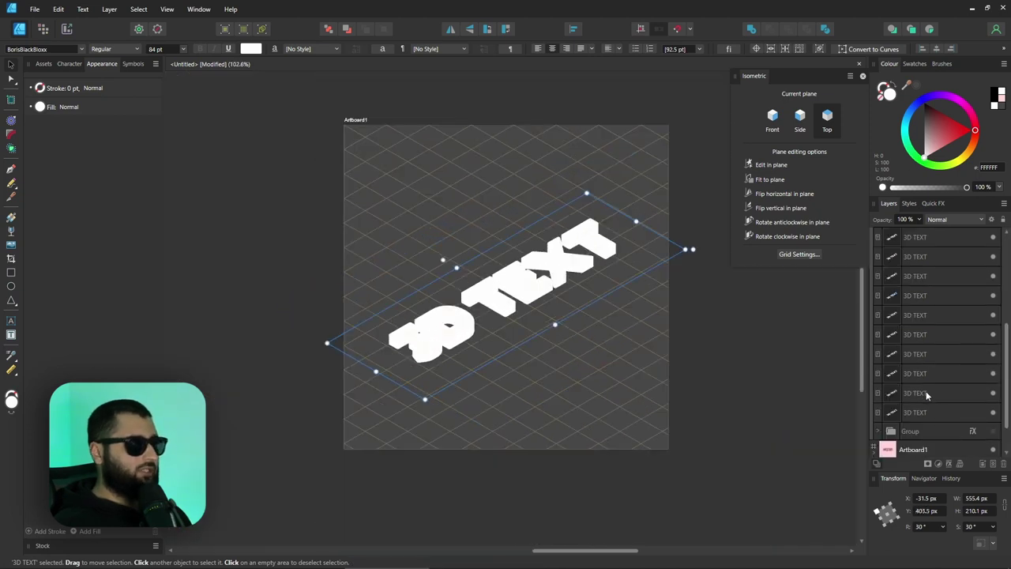
Step: Fill all isometric 3D TEXT copies except the lowest black, and move the lowest white one to the top of the stack
{"action": "left_click", "coordinate": [928, 394], "text": "shift"}
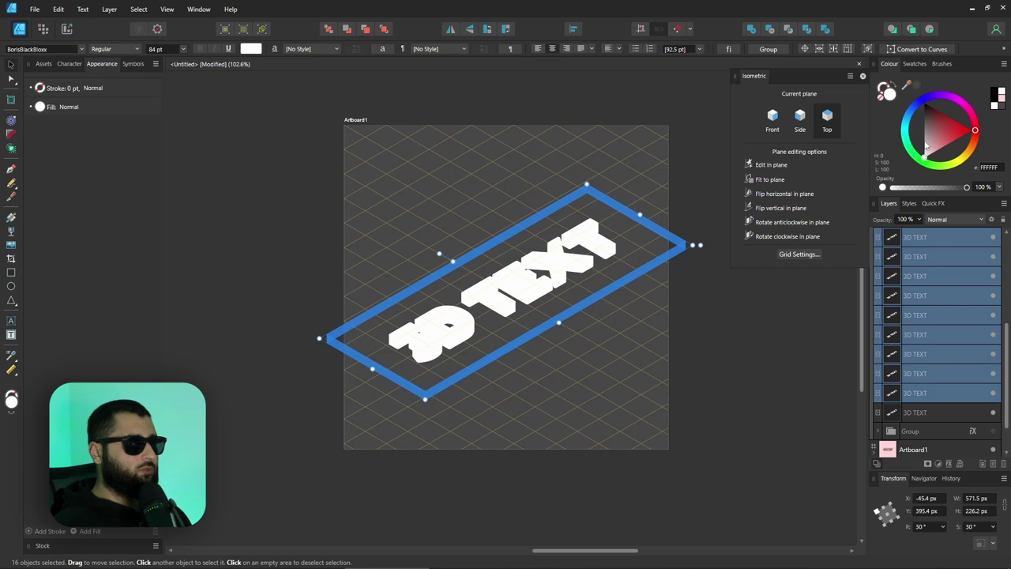
{"action": "left_click_drag", "start_coordinate": [926, 145], "coordinate": [923, 103]}
{"action": "left_click_drag", "start_coordinate": [914, 412], "coordinate": [918, 267]}
{"action": "left_click", "coordinate": [705, 355]}
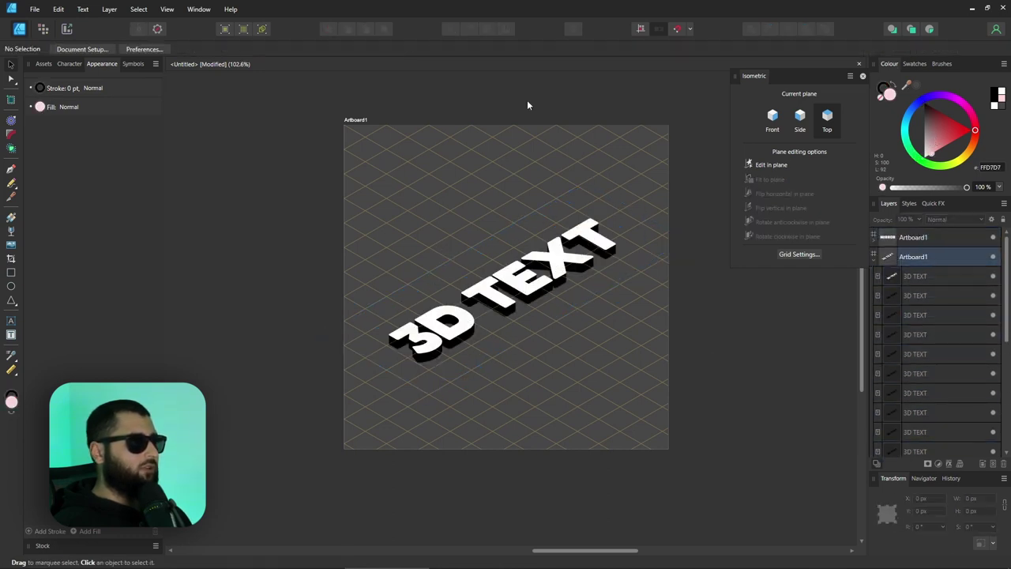
Step: Hide the isometric grid on the 3D TEXT artboard
{"action": "left_click", "coordinate": [799, 253]}
{"action": "left_click", "coordinate": [380, 130]}
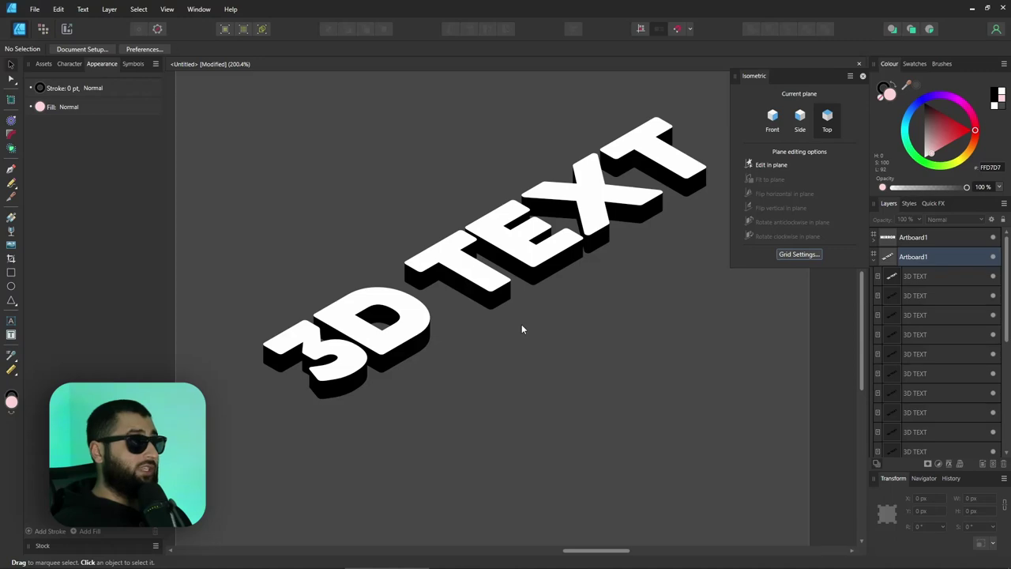
{"action": "scroll", "coordinate": [522, 327], "scroll_direction": "down", "scroll_amount": 2}
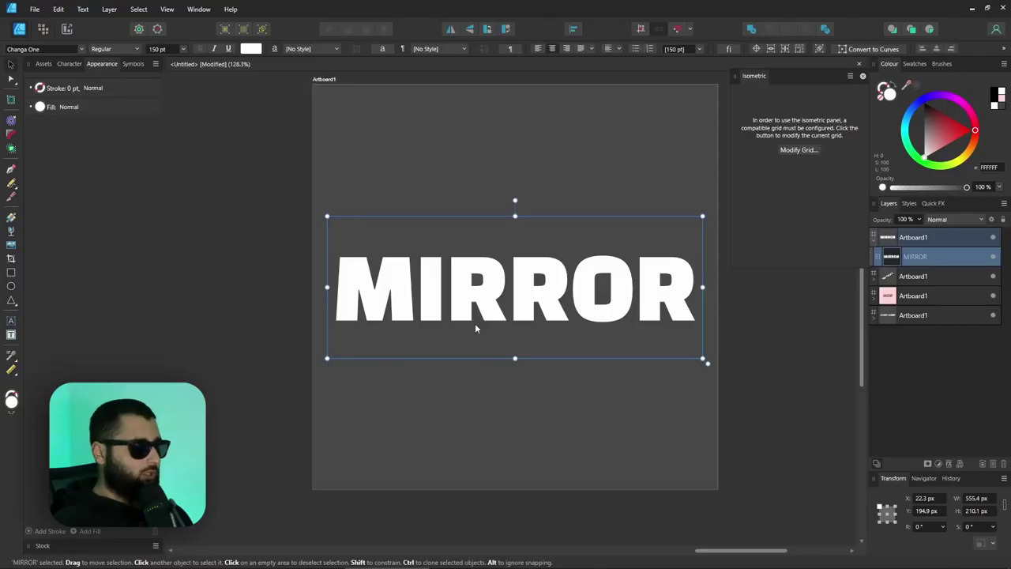
Step: Duplicate the MIRROR text, flip the copy vertically and place it directly beneath the original as a reflection
{"action": "key", "text": "ctrl+j"}
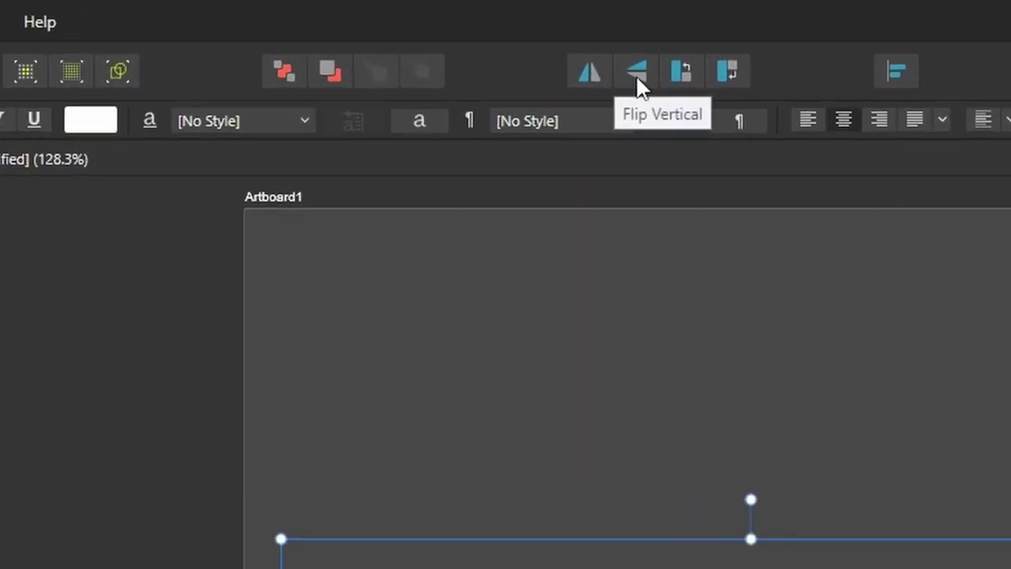
{"action": "left_click", "coordinate": [636, 75]}
{"action": "left_click_drag", "start_coordinate": [527, 312], "coordinate": [528, 338]}
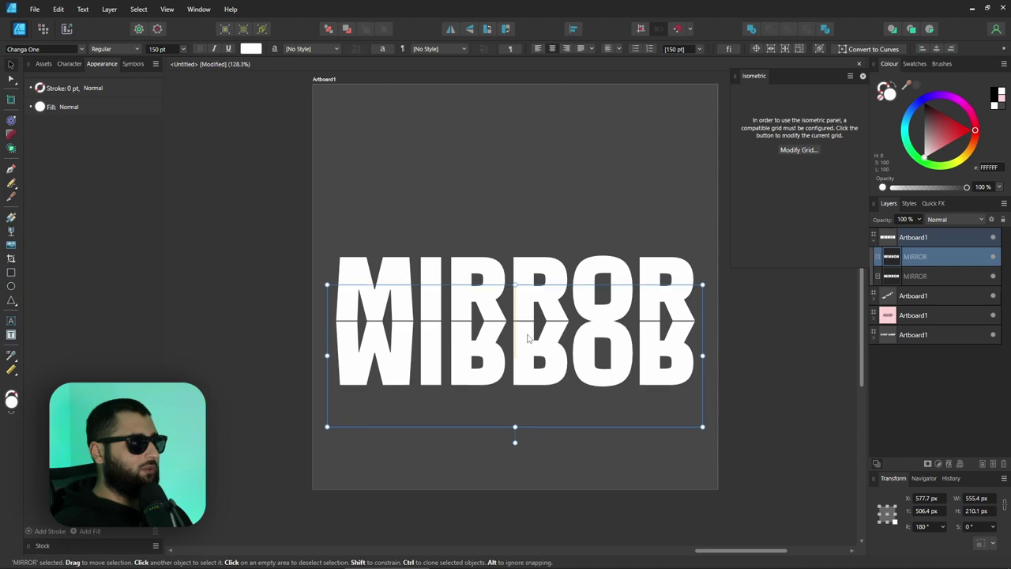
Step: Apply a vertical linear transparency to the flipped MIRROR copy, fading it out downward
{"action": "scroll", "coordinate": [777, 388], "scroll_direction": "down", "scroll_amount": 5}
{"action": "scroll", "coordinate": [777, 389], "scroll_direction": "up", "scroll_amount": 7}
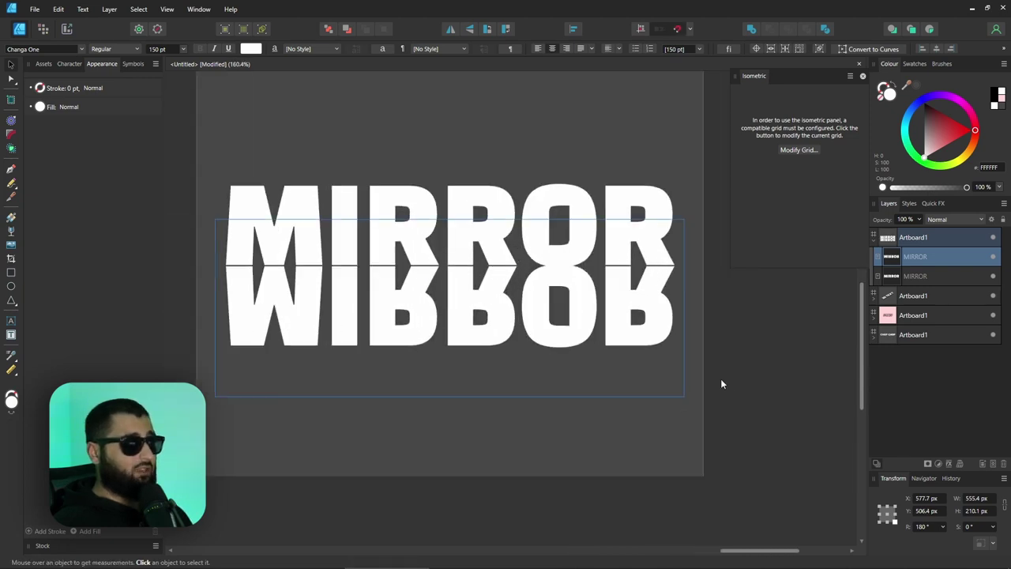
{"action": "left_click", "coordinate": [11, 232]}
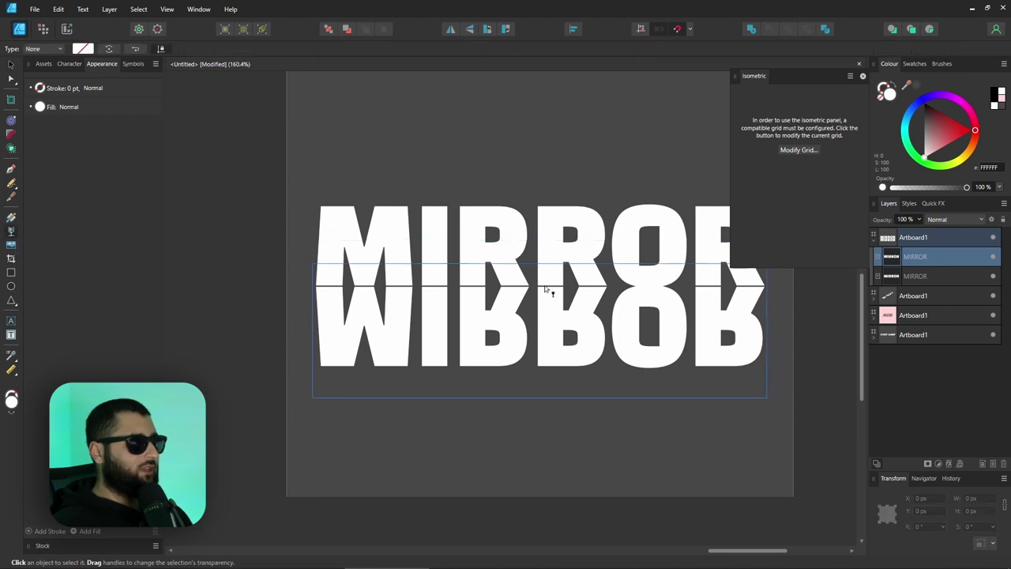
{"action": "left_click_drag", "start_coordinate": [540, 266], "coordinate": [540, 355]}
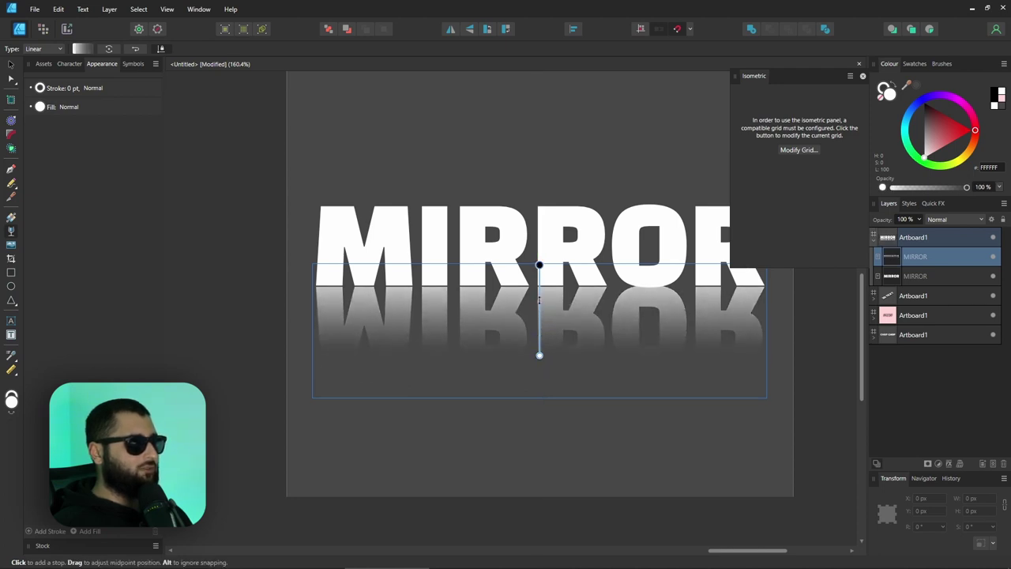
Step: Set the reflection's transparency gradient to a 41% mid point and its starting stop to 31% opacity
{"action": "left_click", "coordinate": [89, 51]}
{"action": "left_click_drag", "start_coordinate": [74, 97], "coordinate": [77, 97]}
{"action": "left_click", "coordinate": [66, 142]}
{"action": "left_click_drag", "start_coordinate": [79, 154], "coordinate": [45, 156]}
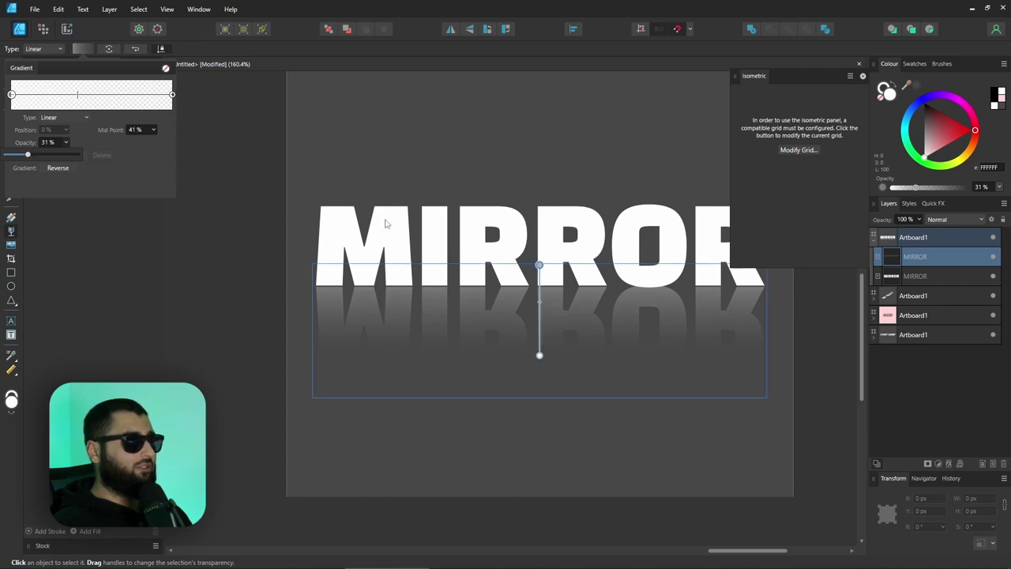
{"action": "scroll", "coordinate": [384, 220], "scroll_direction": "down", "scroll_amount": 2}
{"action": "left_click", "coordinate": [232, 55]}
{"action": "left_click", "coordinate": [342, 143]}
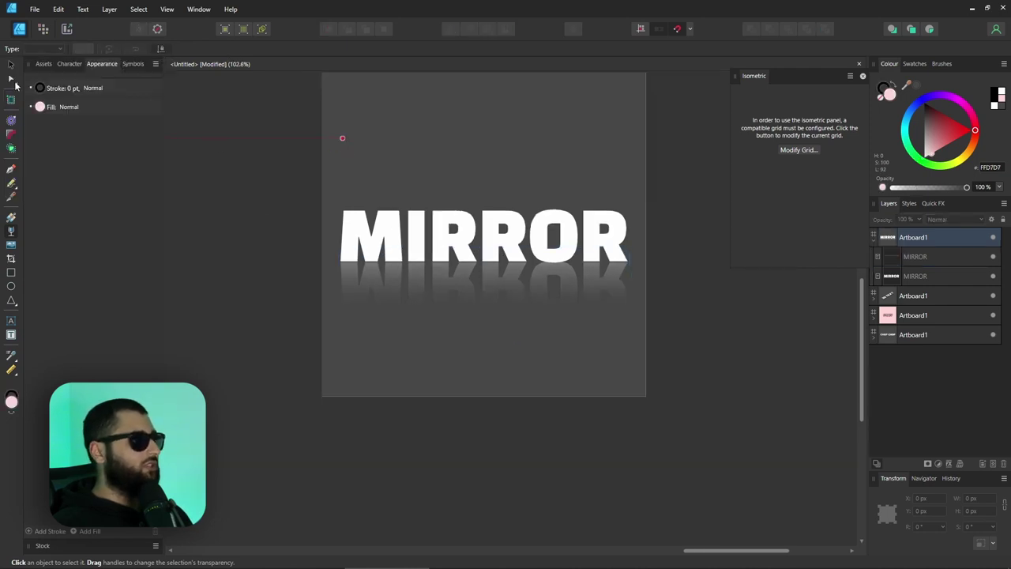
Step: Apply a mesh warp to the flipped MIRROR copy beneath the original text
{"action": "scroll", "coordinate": [507, 274], "scroll_direction": "up", "scroll_amount": 3}
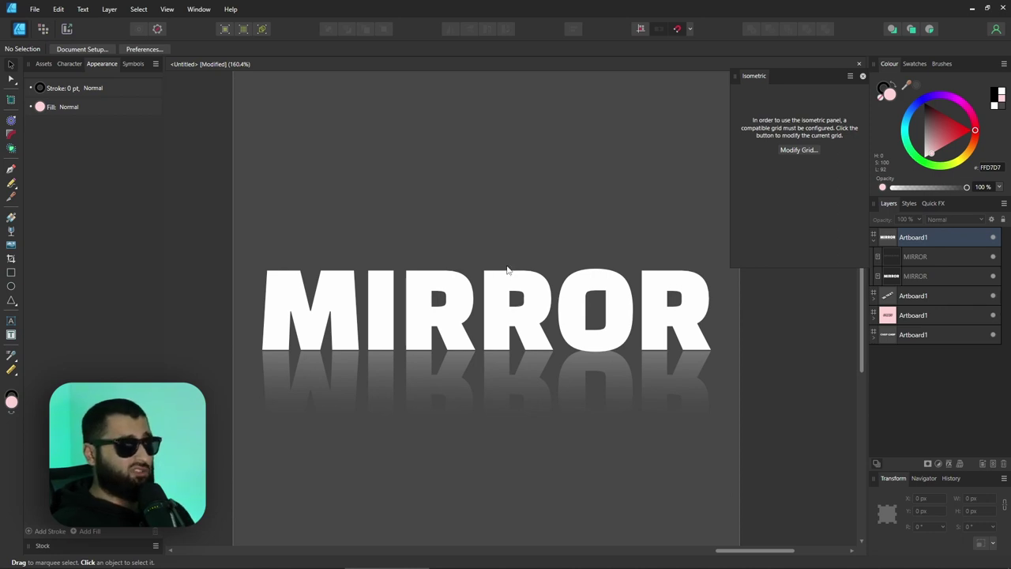
{"action": "left_click_drag", "start_coordinate": [507, 269], "coordinate": [494, 221]}
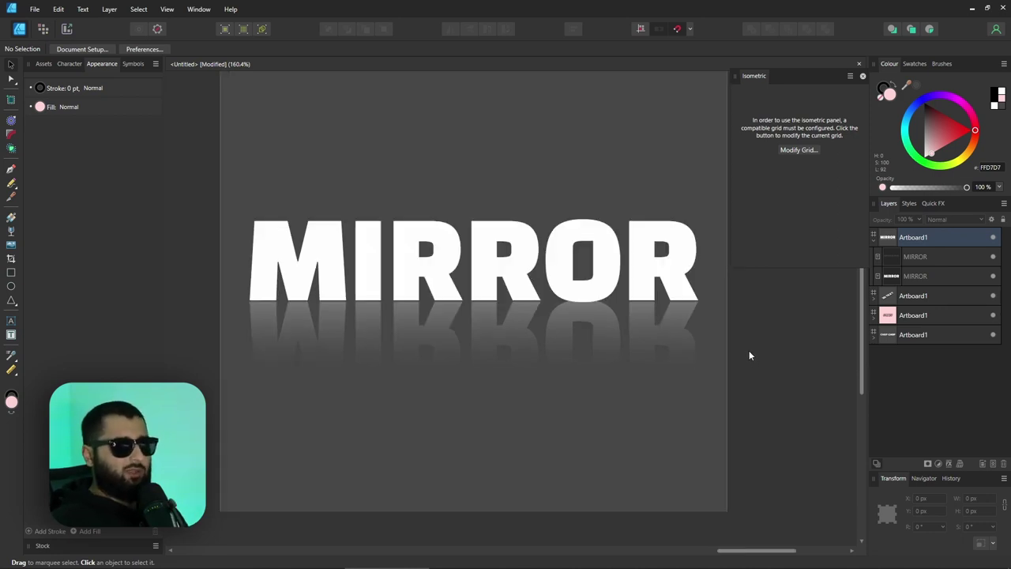
{"action": "left_click", "coordinate": [894, 258]}
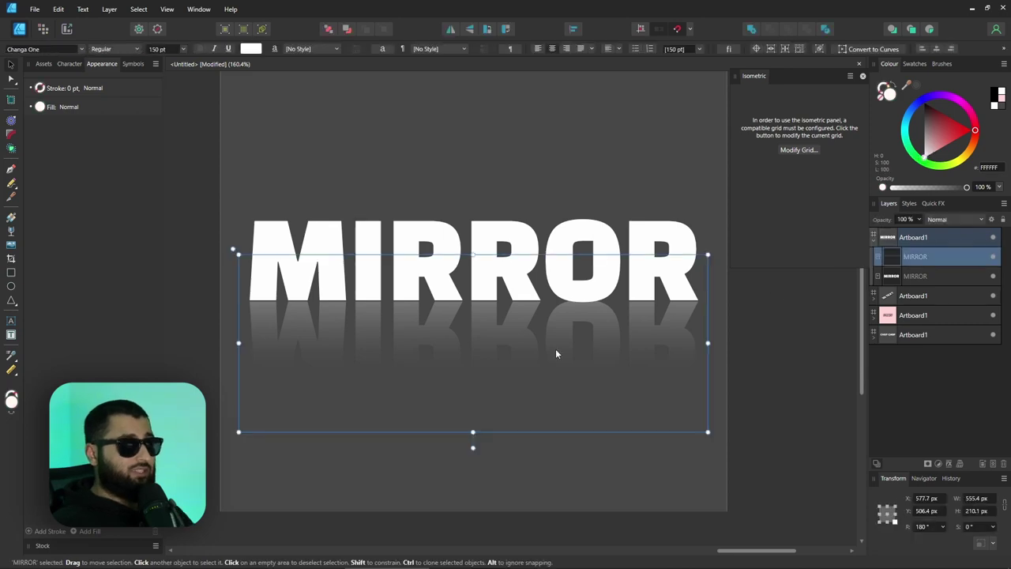
{"action": "left_click", "coordinate": [960, 463]}
{"action": "left_click", "coordinate": [951, 475]}
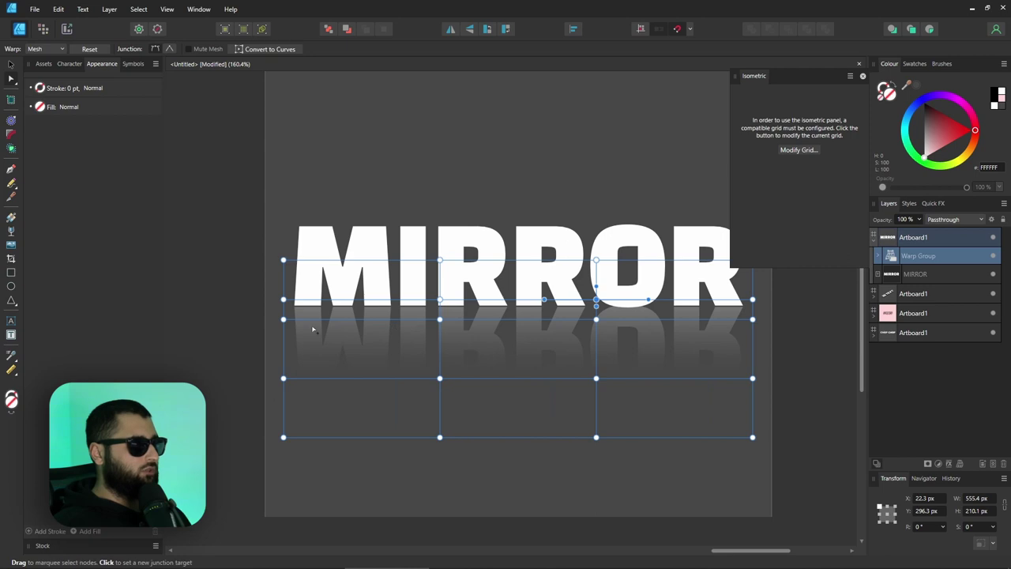
Step: Add extra mesh rows across the reflection and shift successive rows slightly left and right to ripple the mirrored letters
{"action": "left_click_drag", "start_coordinate": [273, 310], "coordinate": [748, 319]}
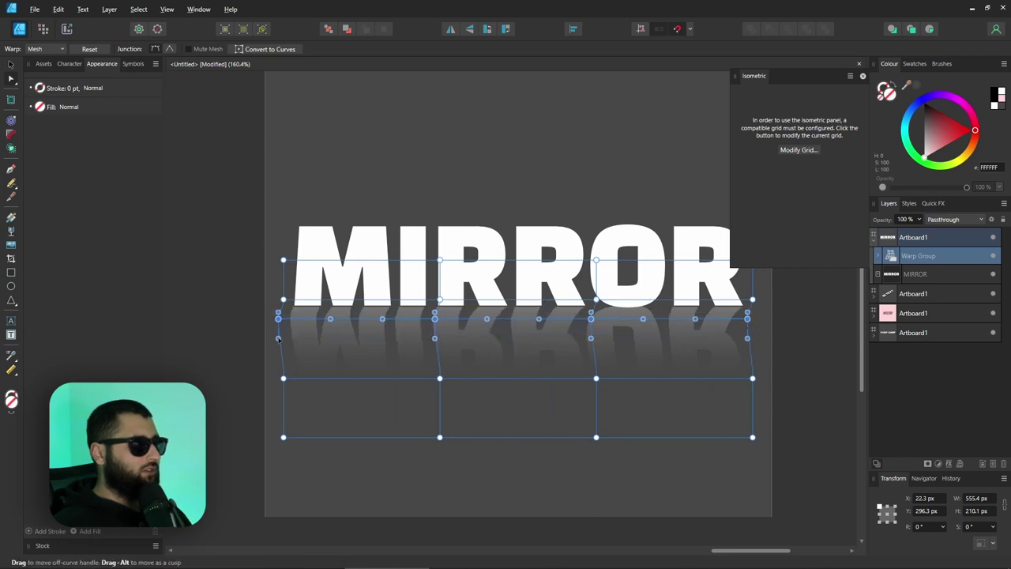
{"action": "left_click", "coordinate": [439, 352]}
{"action": "left_click_drag", "start_coordinate": [439, 352], "coordinate": [445, 351]}
{"action": "key", "text": "ctrl+z"}
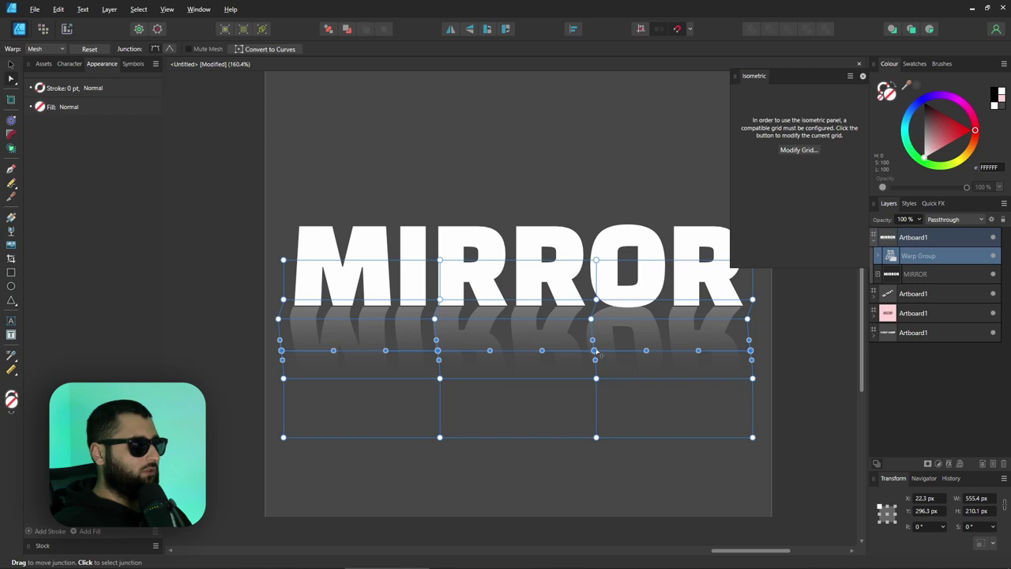
{"action": "left_click_drag", "start_coordinate": [596, 351], "coordinate": [601, 351]}
{"action": "left_click", "coordinate": [753, 379]}
{"action": "left_click_drag", "start_coordinate": [753, 378], "coordinate": [748, 380]}
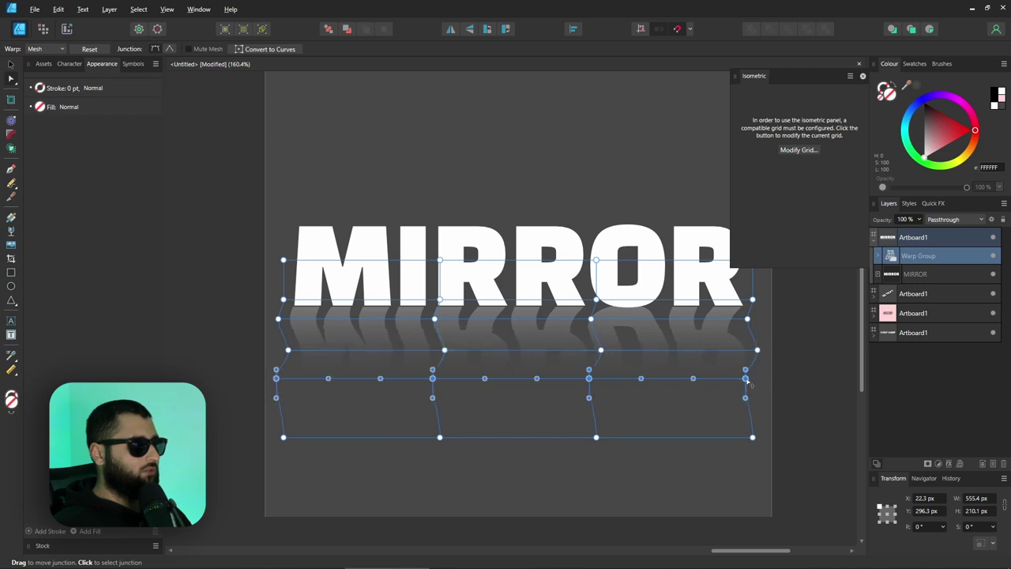
{"action": "left_click", "coordinate": [799, 398]}
Step: Set the mid point of the warped reflection's transparency gradient to 46%
{"action": "scroll", "coordinate": [800, 398], "scroll_direction": "down", "scroll_amount": 3}
{"action": "left_click_drag", "start_coordinate": [800, 398], "coordinate": [630, 387]}
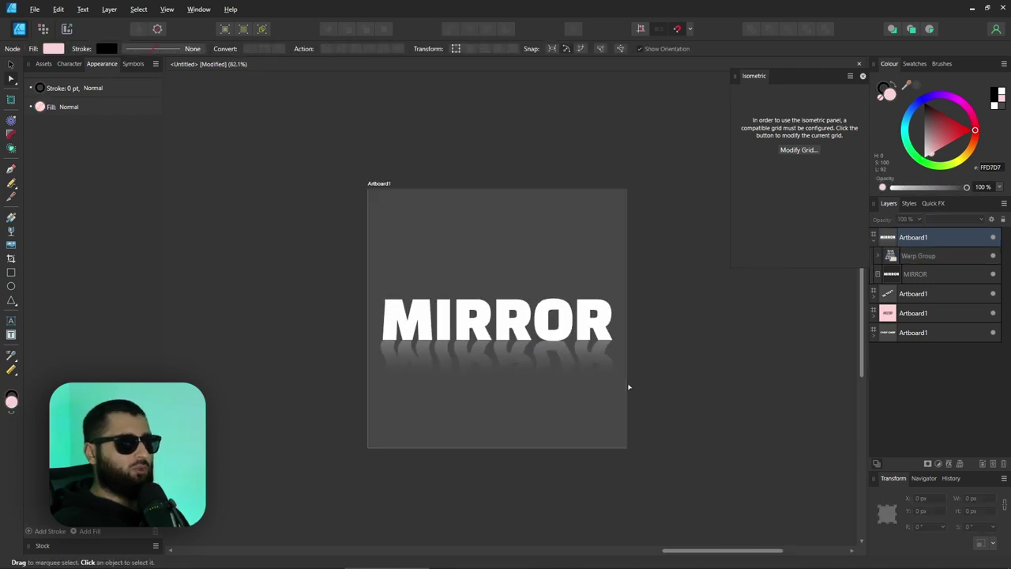
{"action": "scroll", "coordinate": [531, 368], "scroll_direction": "up", "scroll_amount": 3}
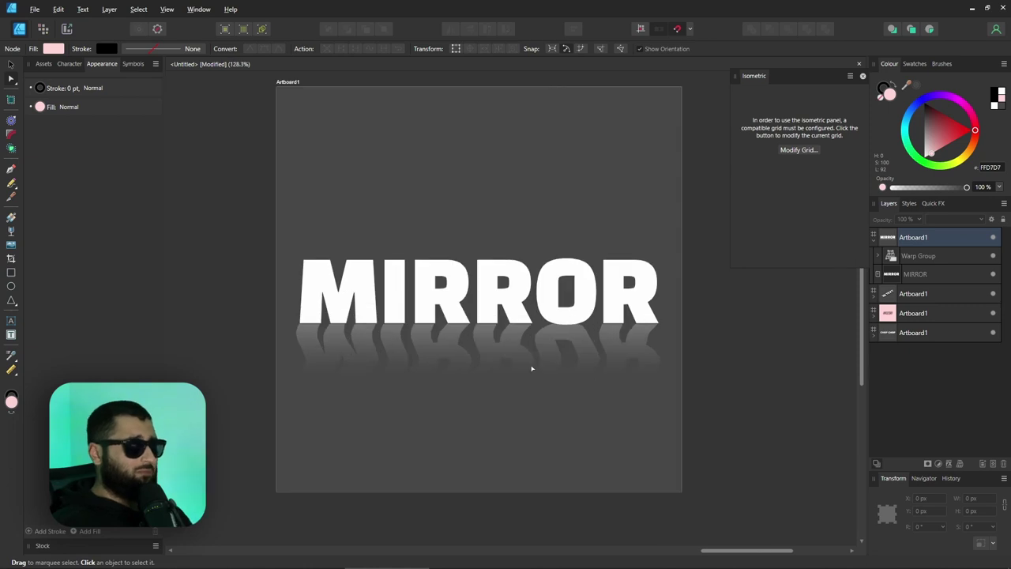
{"action": "left_click", "coordinate": [521, 368]}
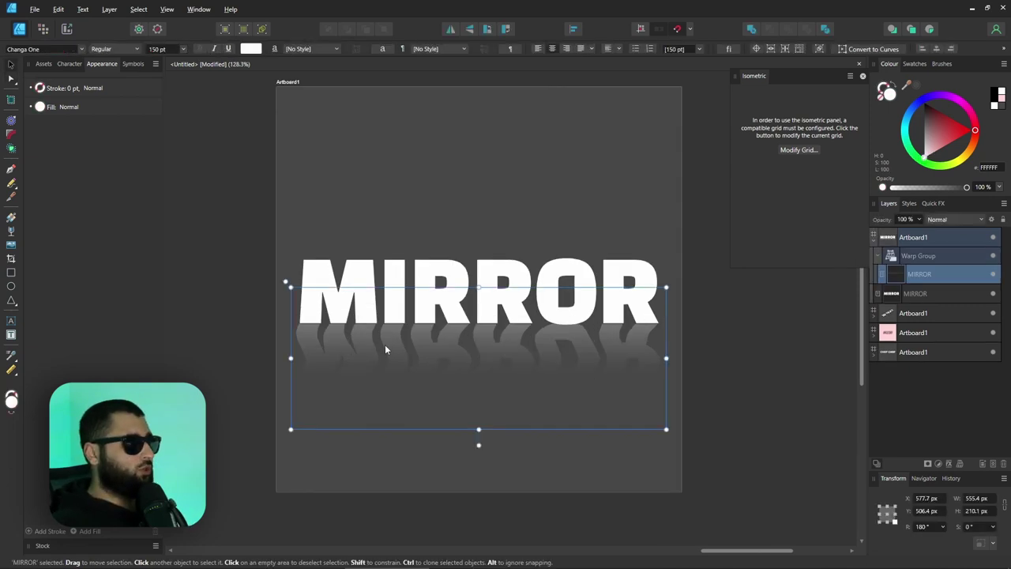
{"action": "left_click", "coordinate": [10, 231]}
{"action": "left_click", "coordinate": [86, 52]}
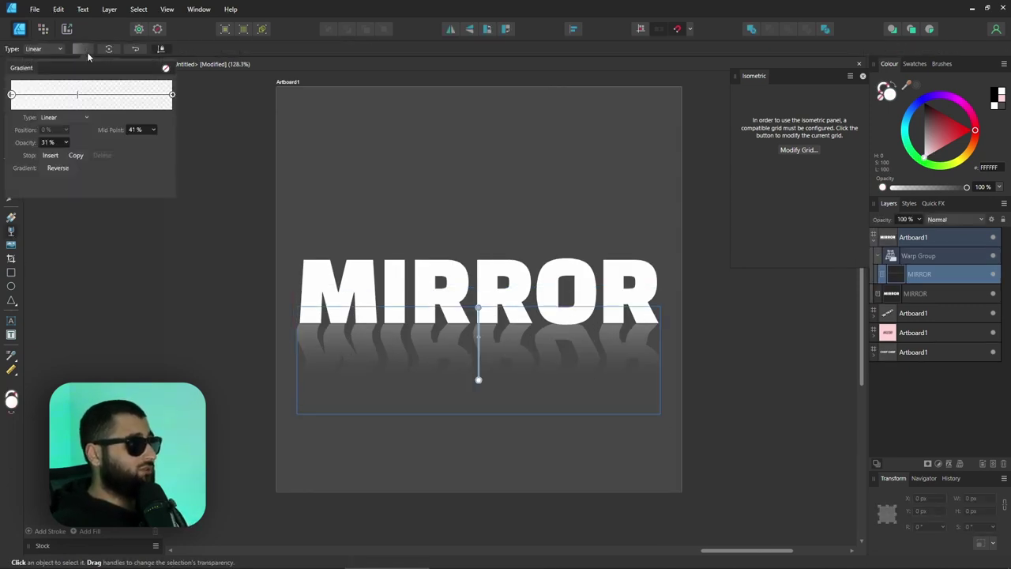
{"action": "left_click_drag", "start_coordinate": [81, 101], "coordinate": [82, 97]}
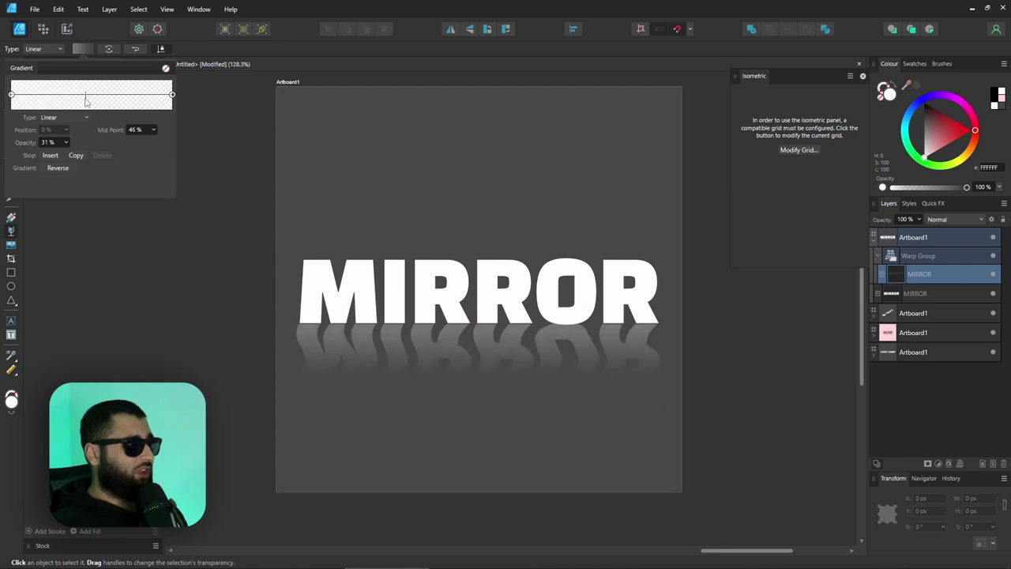